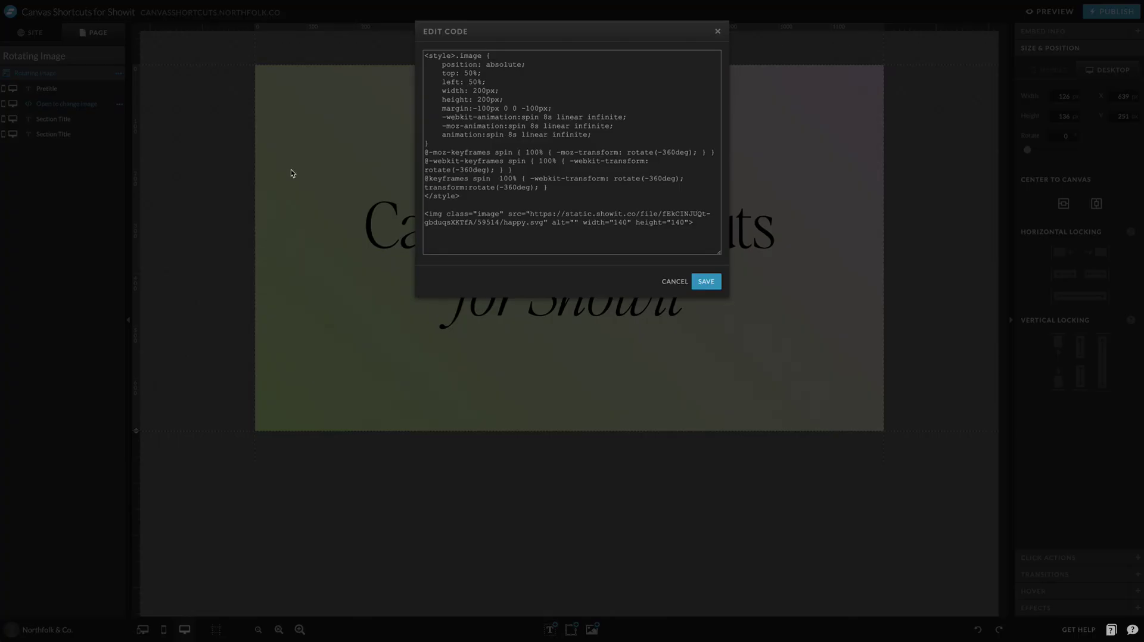
Copy the entire rotating image code from the embed's code editor and save the dialog.
left_click(455, 161)
left_click_drag(697, 231, 407, 48)
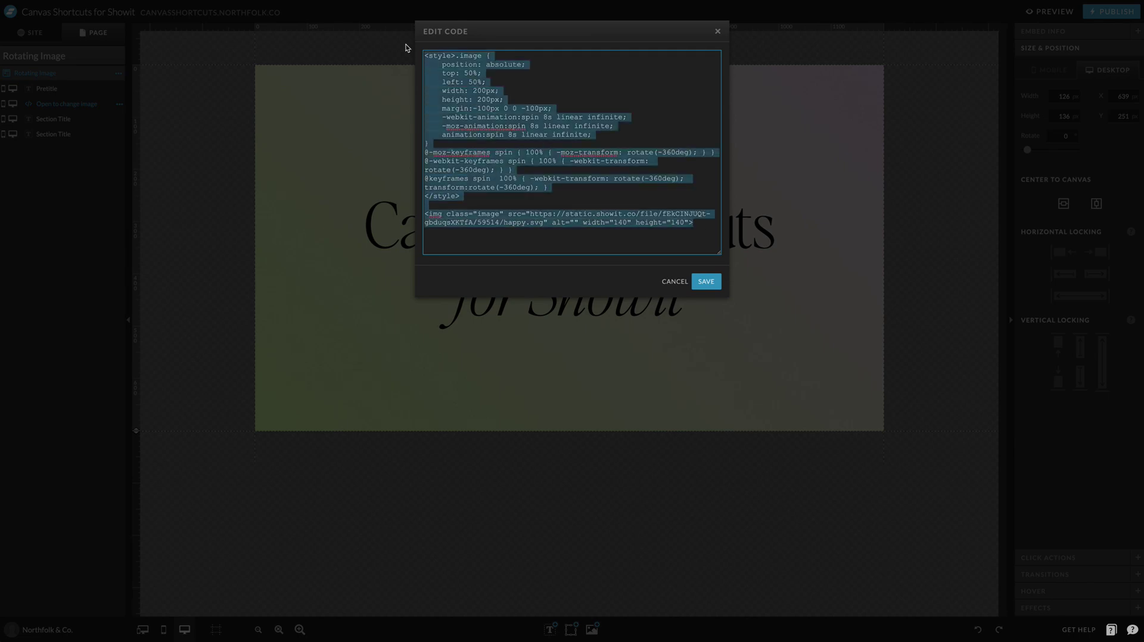
left_click(523, 62)
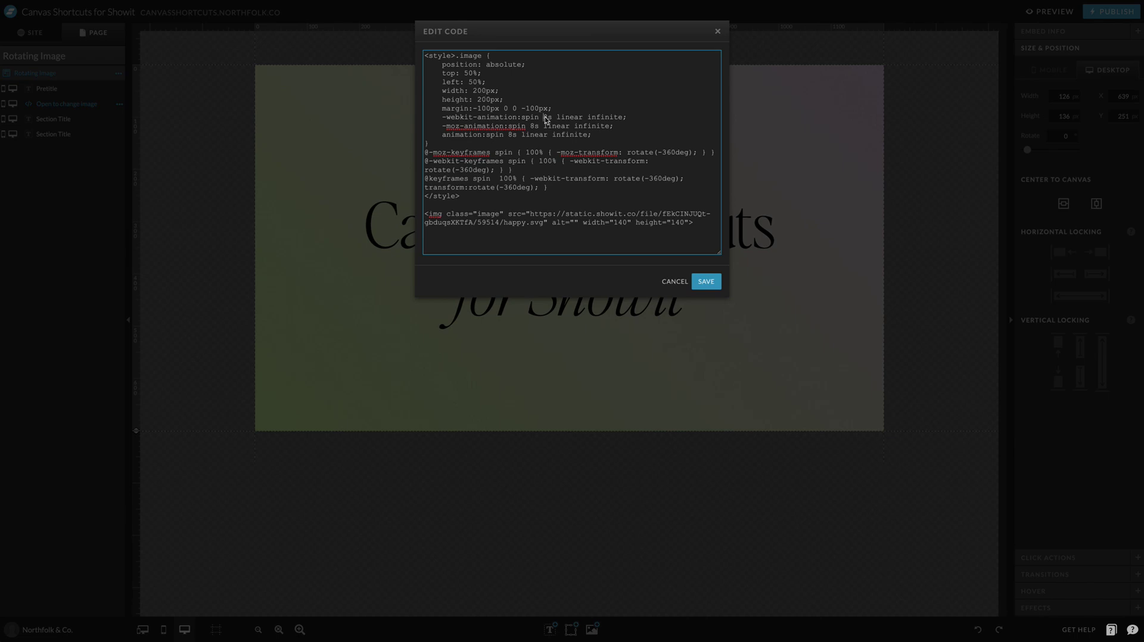
key("ctrl+a")
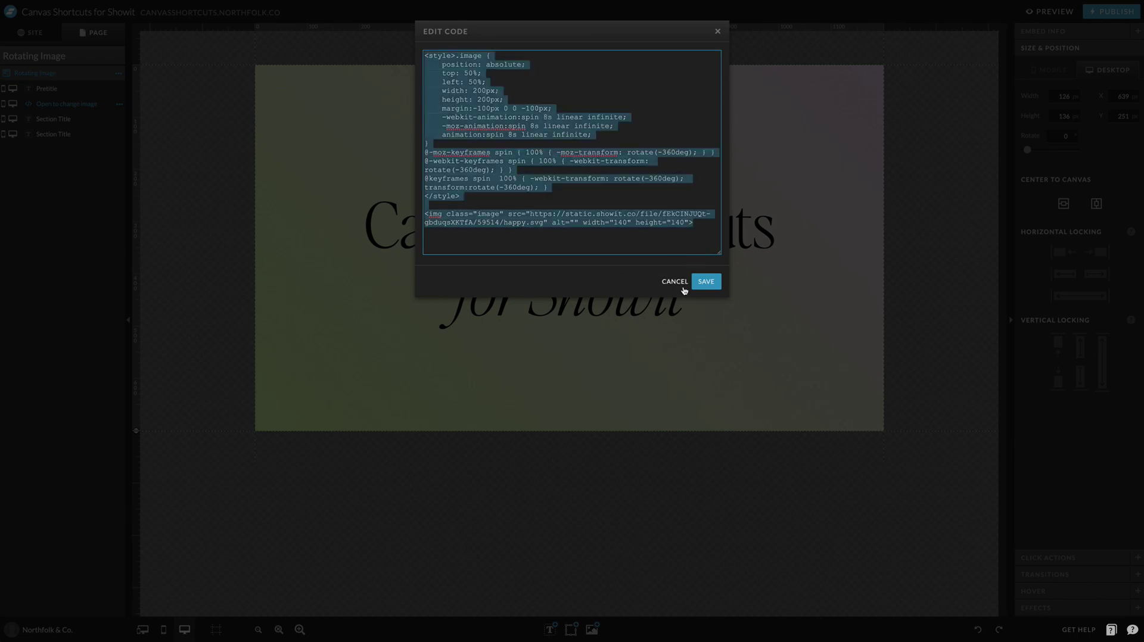
left_click(704, 282)
Open the TUTORIAL page and add a new canvas below its Header canvas.
left_click(31, 33)
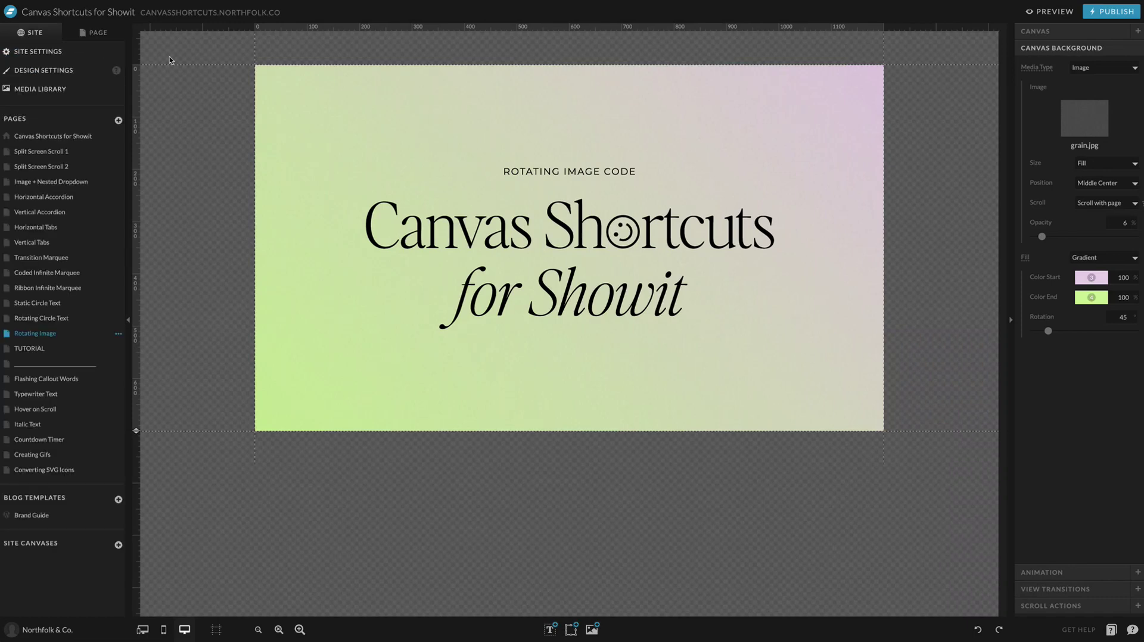
left_click(29, 348)
left_click(89, 31)
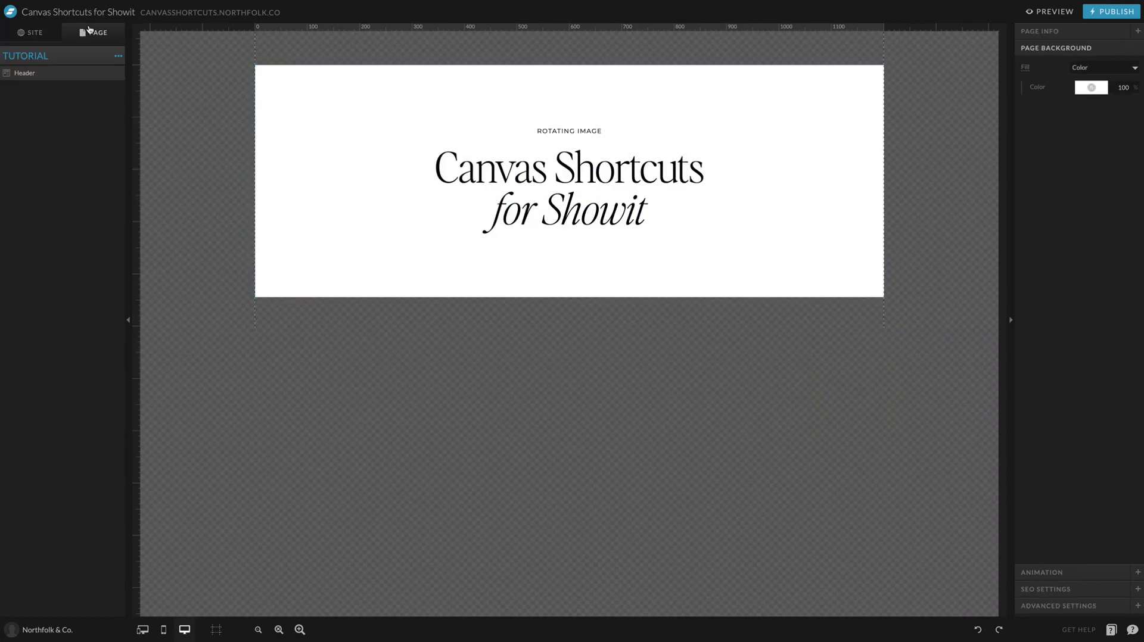
left_click(113, 72)
left_click(92, 57)
left_click(118, 56)
left_click(87, 83)
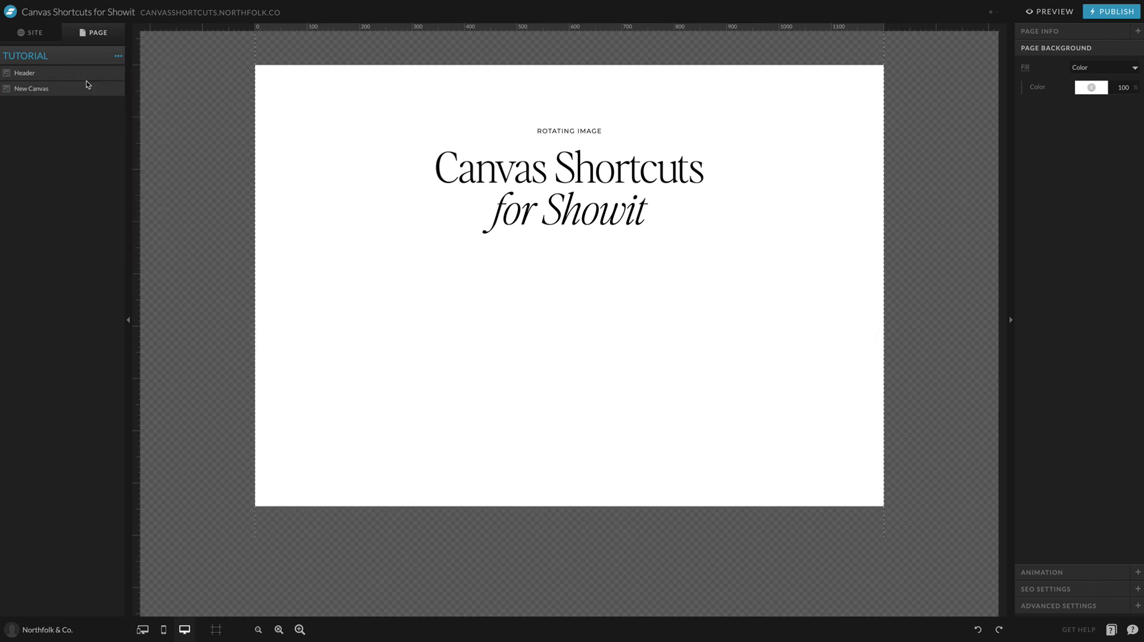
Set the new canvas's background media to the image JS_ESI_191.jpg from the BRAND - Editorial Stock folder.
left_click(530, 316)
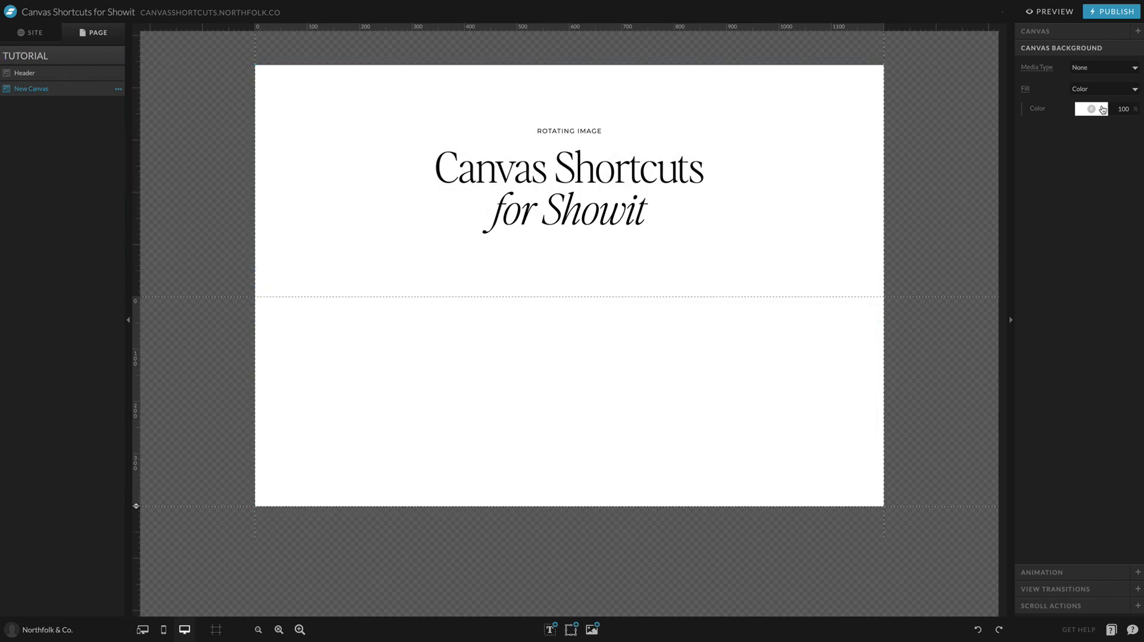
left_click(1103, 109)
left_click(765, 360)
left_click(1099, 67)
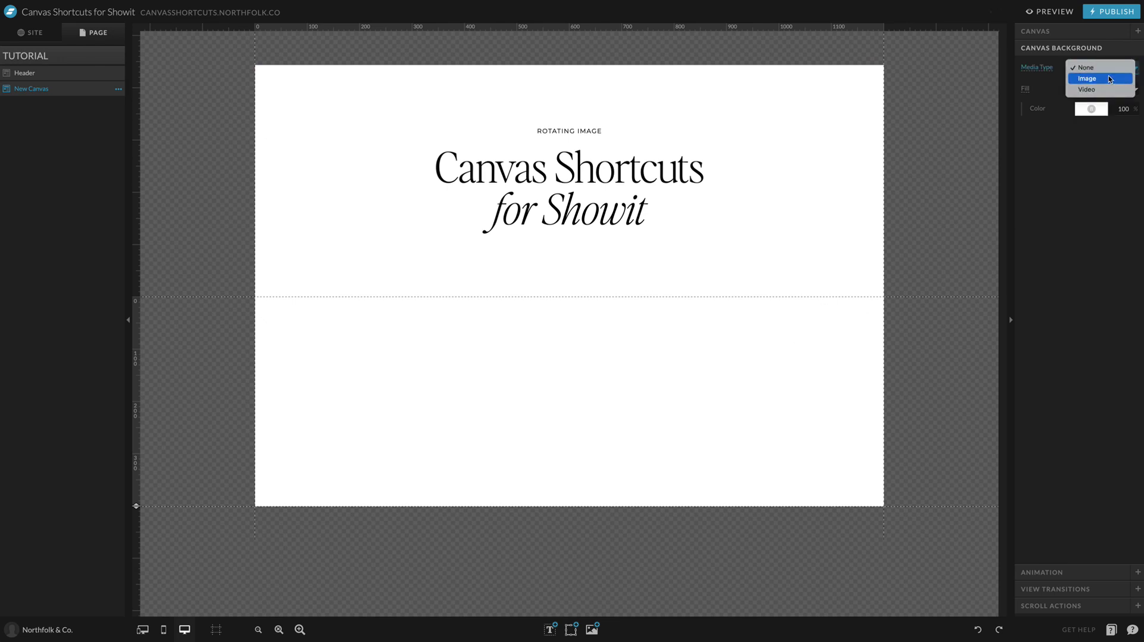
left_click(1110, 79)
left_click(1086, 111)
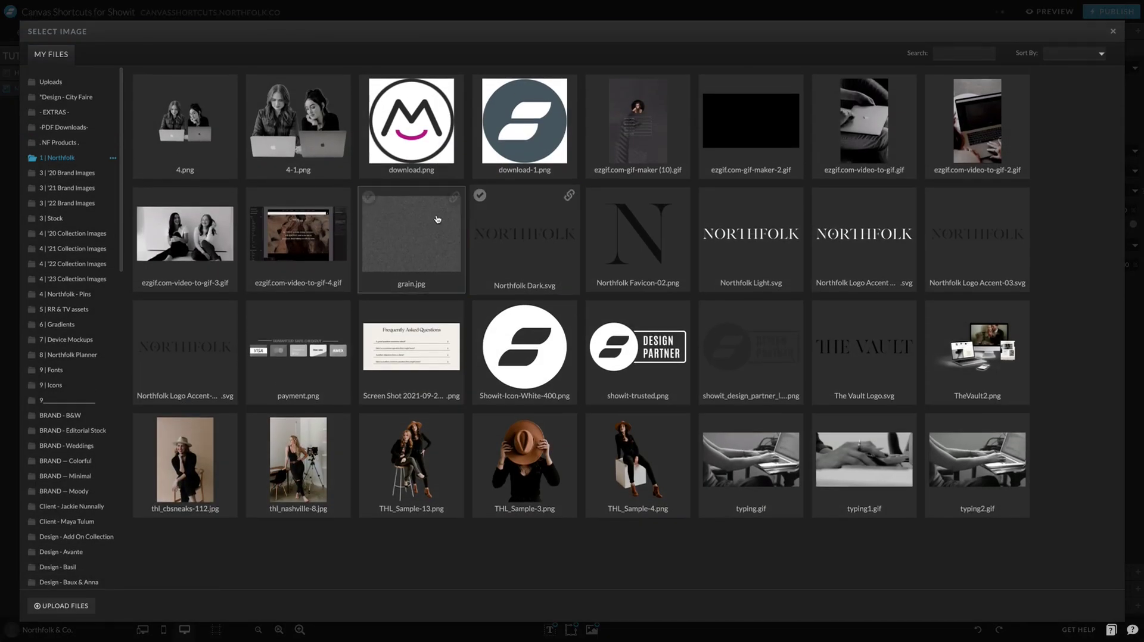
left_click(75, 431)
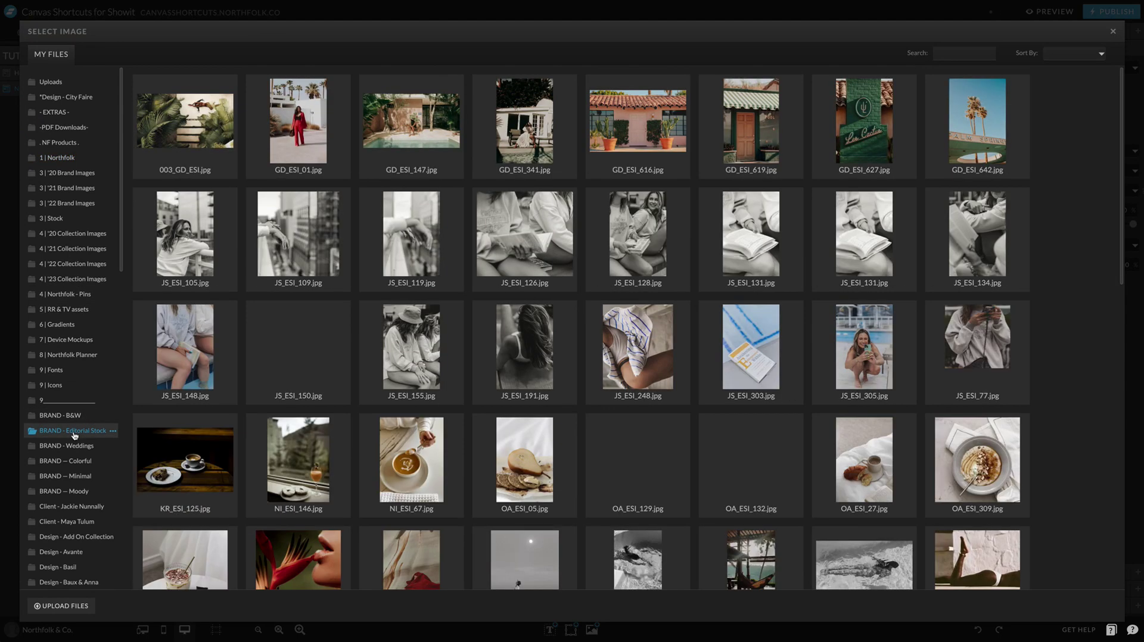
scroll(525, 269, "down", 1)
scroll(524, 346, "up", 1)
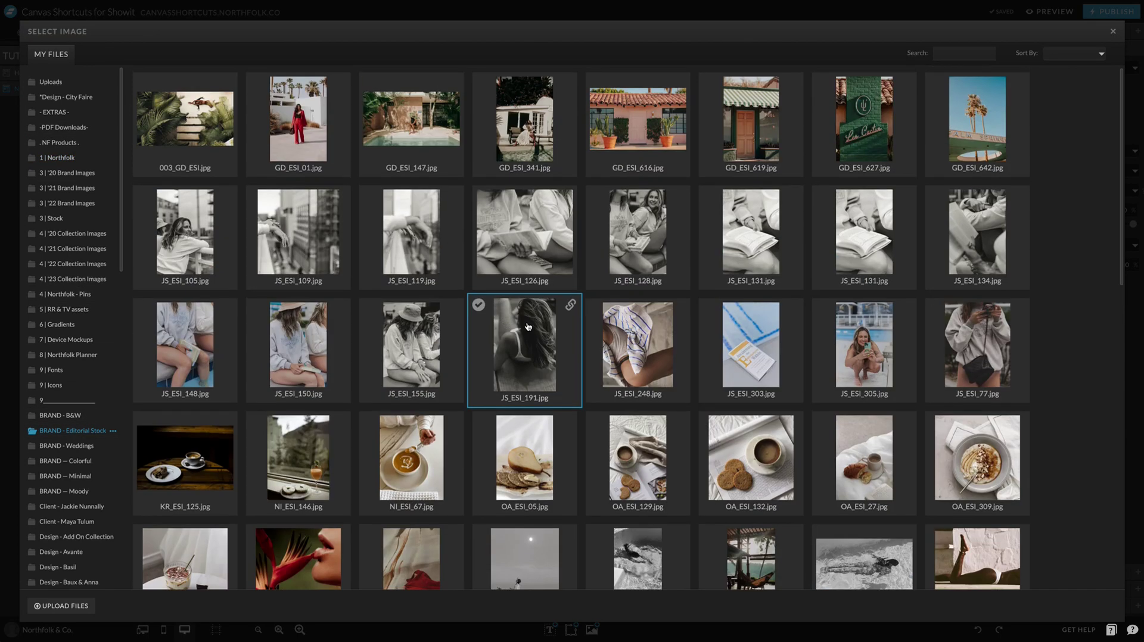
left_click(525, 349)
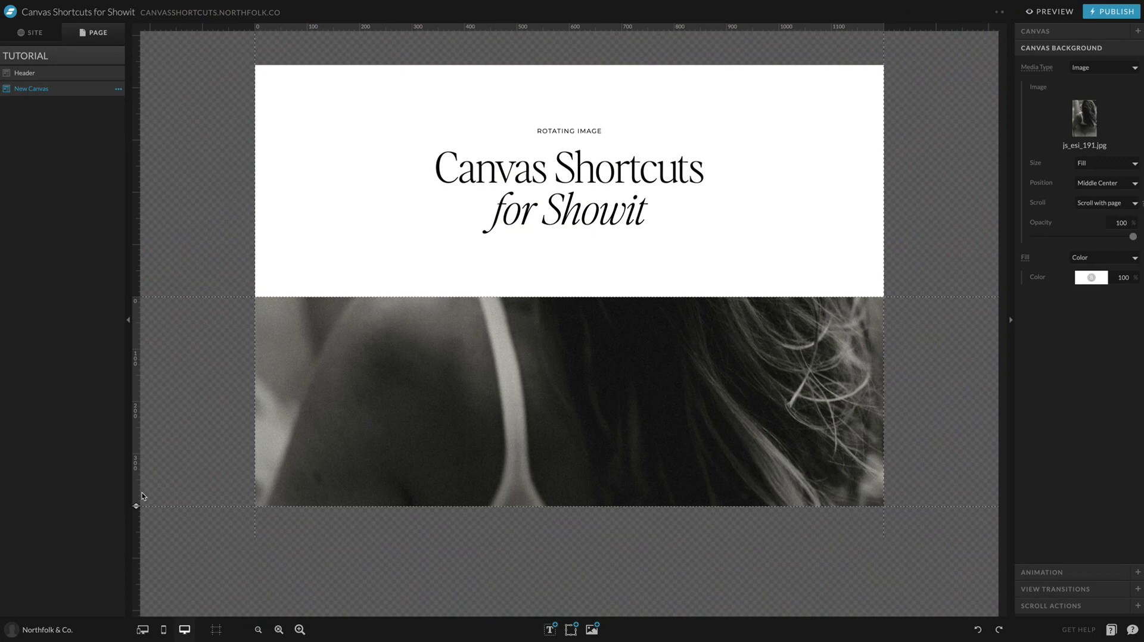
Extend the new canvas's desktop height to about 800 px.
left_click_drag(136, 506, 137, 614)
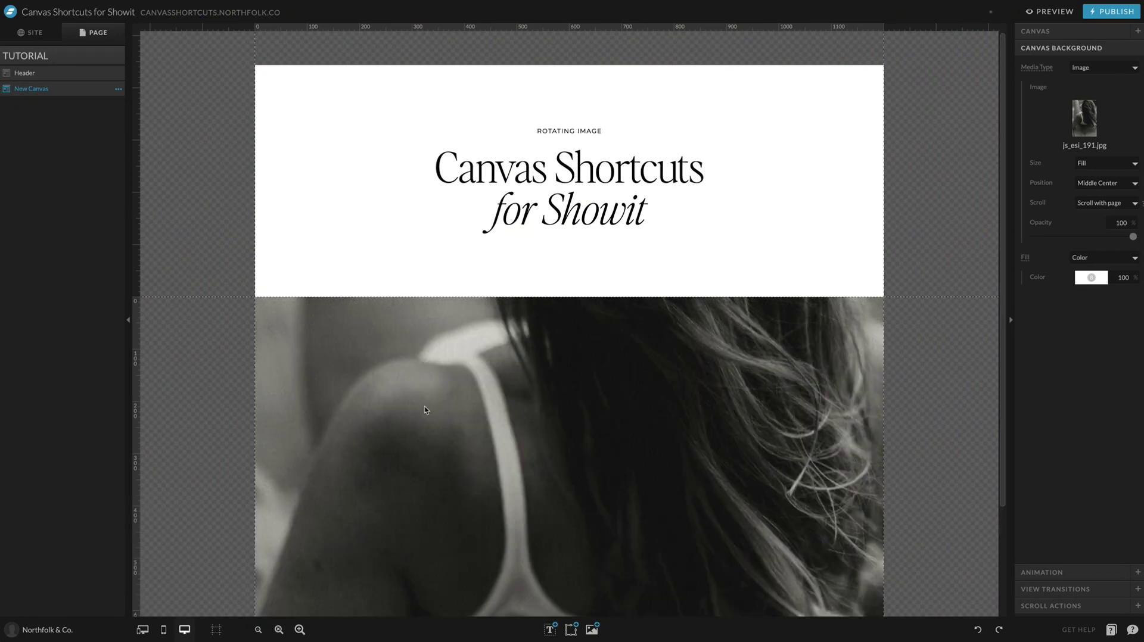
scroll(425, 410, "down", 2)
left_click_drag(135, 550, 138, 585)
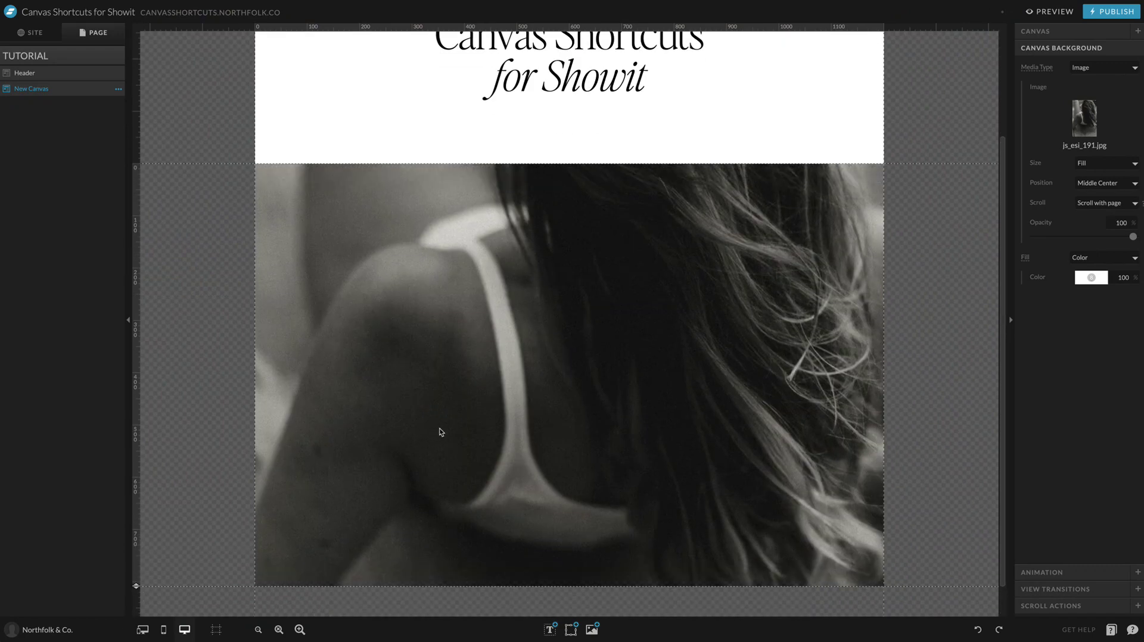
scroll(505, 405, "up", 1)
scroll(505, 405, "down", 2)
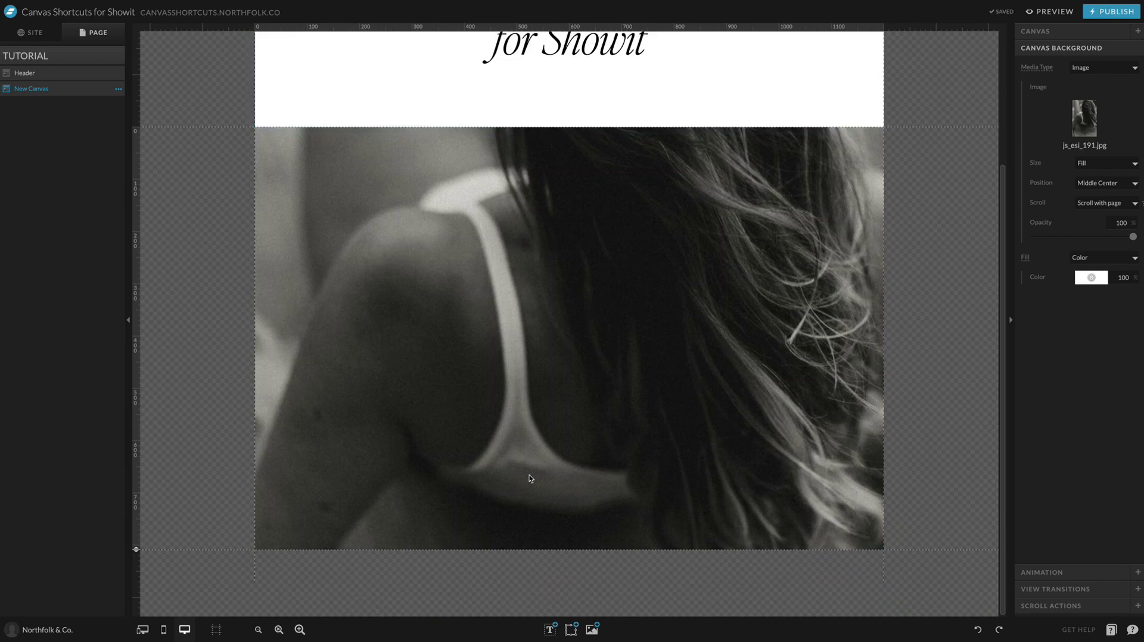
Add an embed code element to the new canvas and move it to about X 379, Y 166.
mouse_move(552, 632)
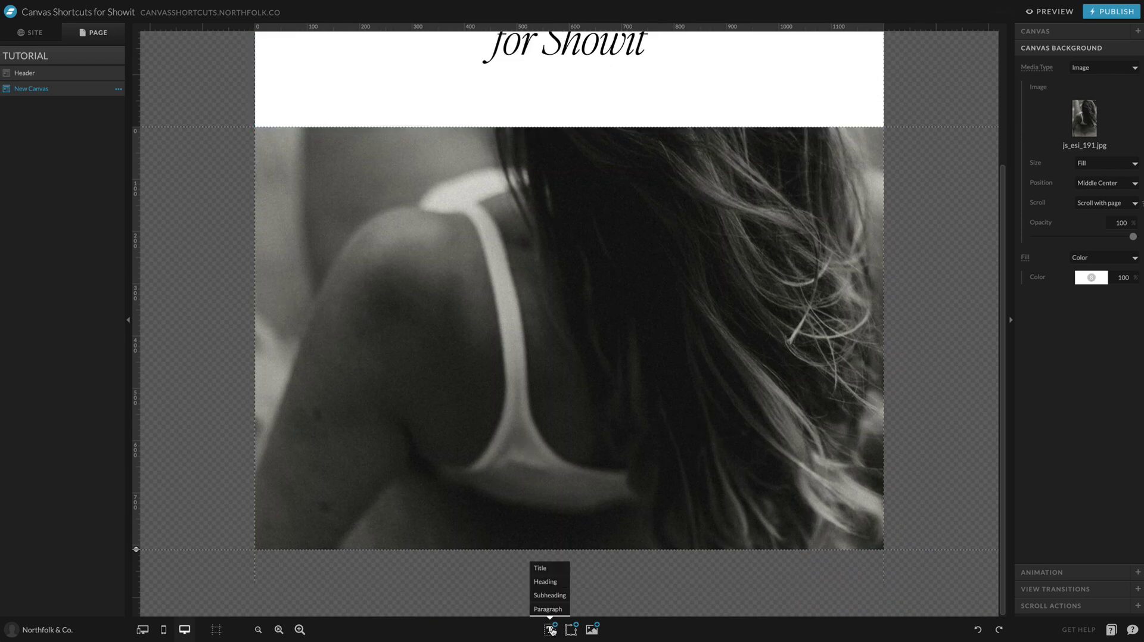
left_click(566, 568)
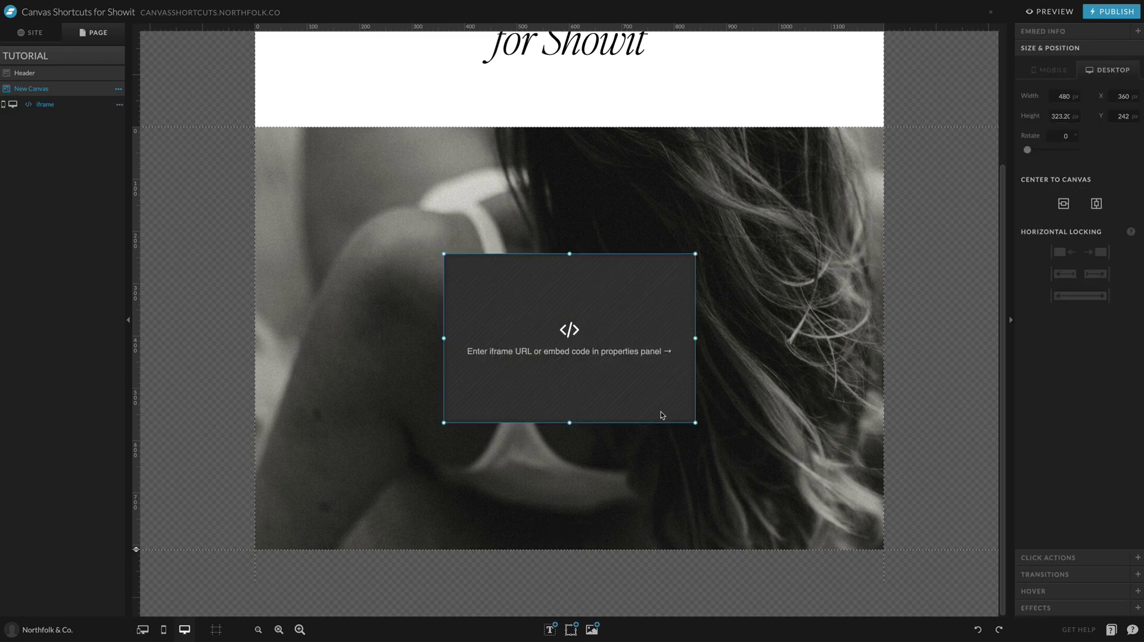
left_click_drag(660, 412, 605, 385)
Paste the copied rotating image code into the iframe's code editor and save it.
double_click(589, 327)
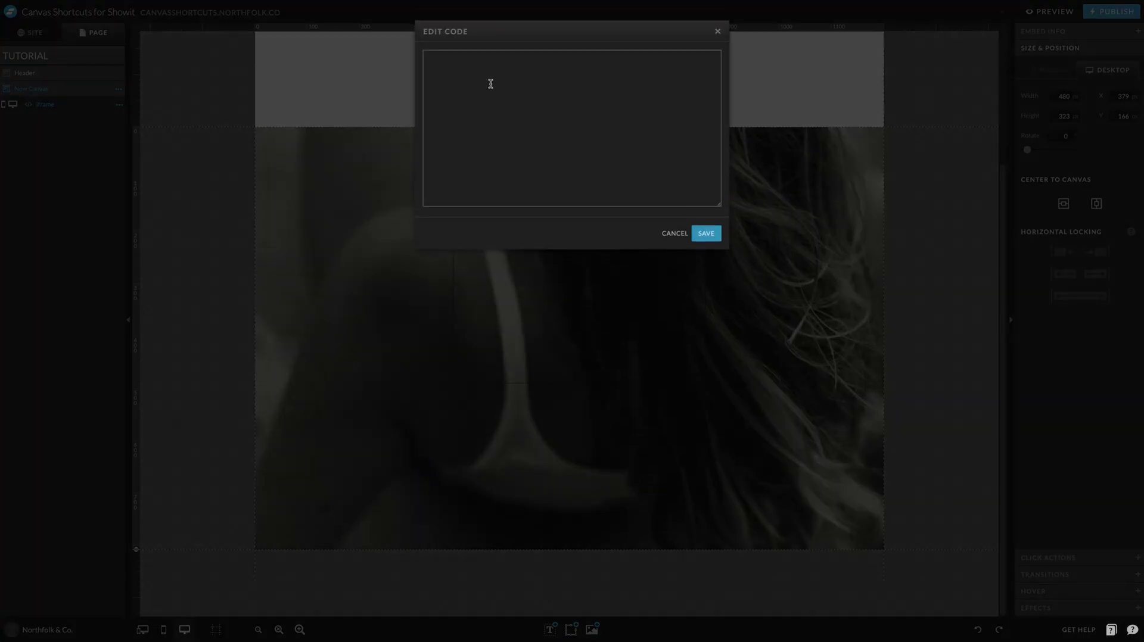
left_click(519, 79)
key("ctrl+v")
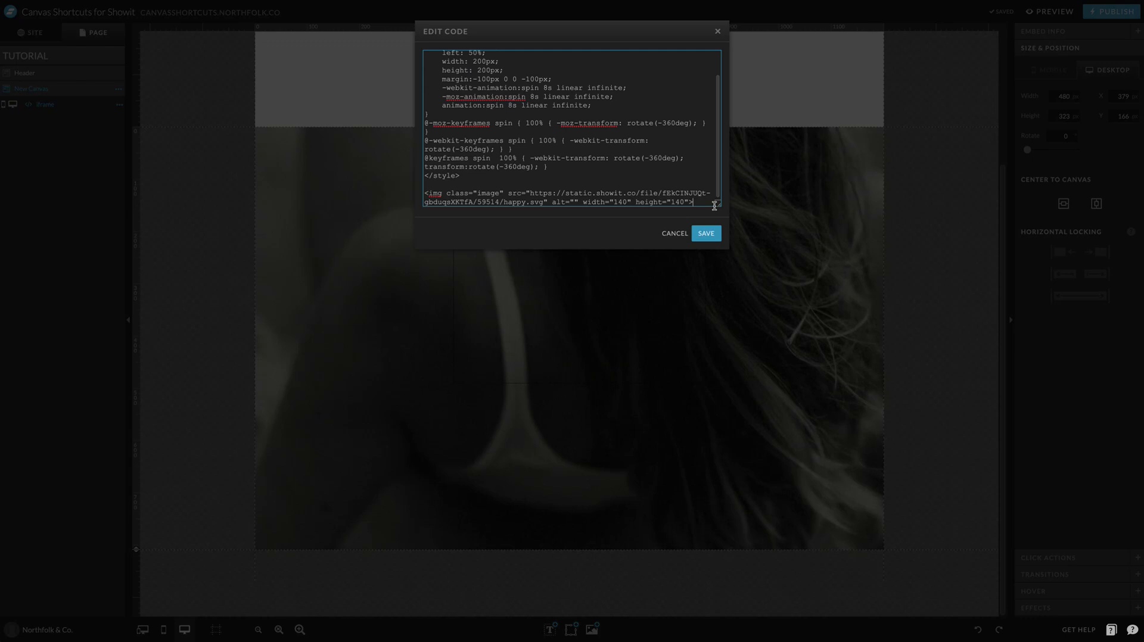
left_click_drag(717, 202, 714, 339)
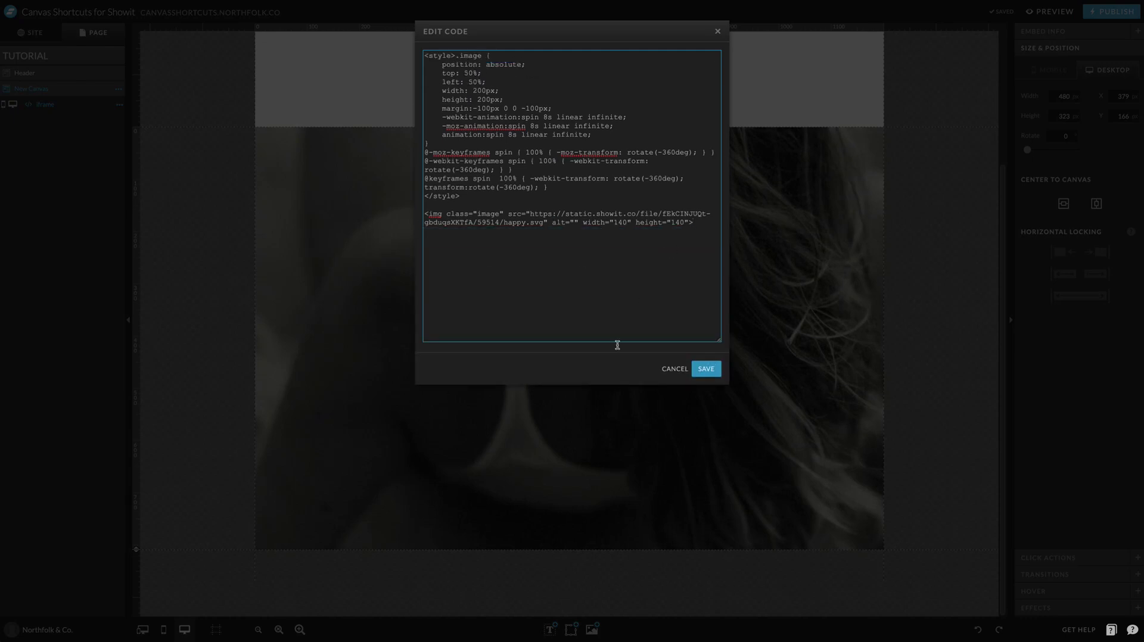
left_click(705, 369)
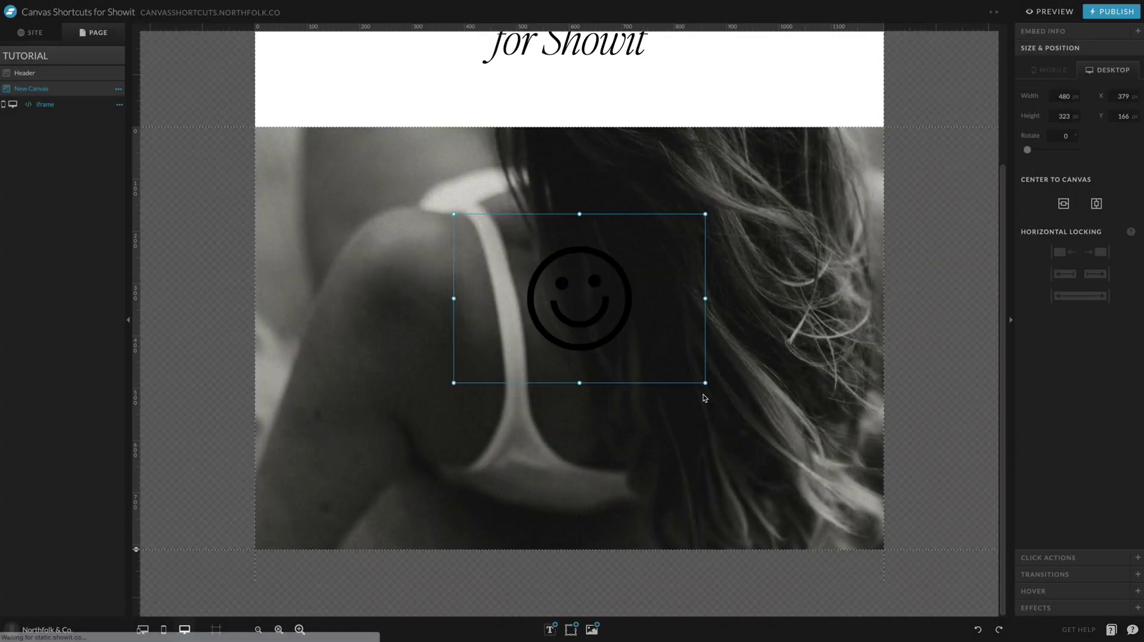
Set the iframe's desktop height to 480 px to match its width.
left_click(606, 326)
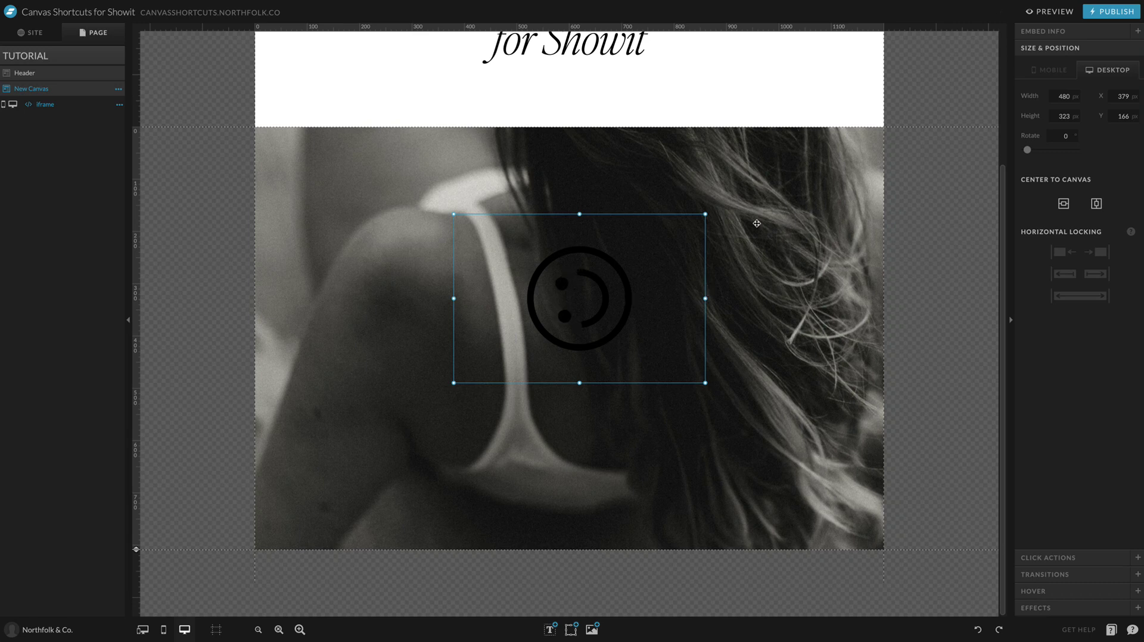
left_click(1060, 94)
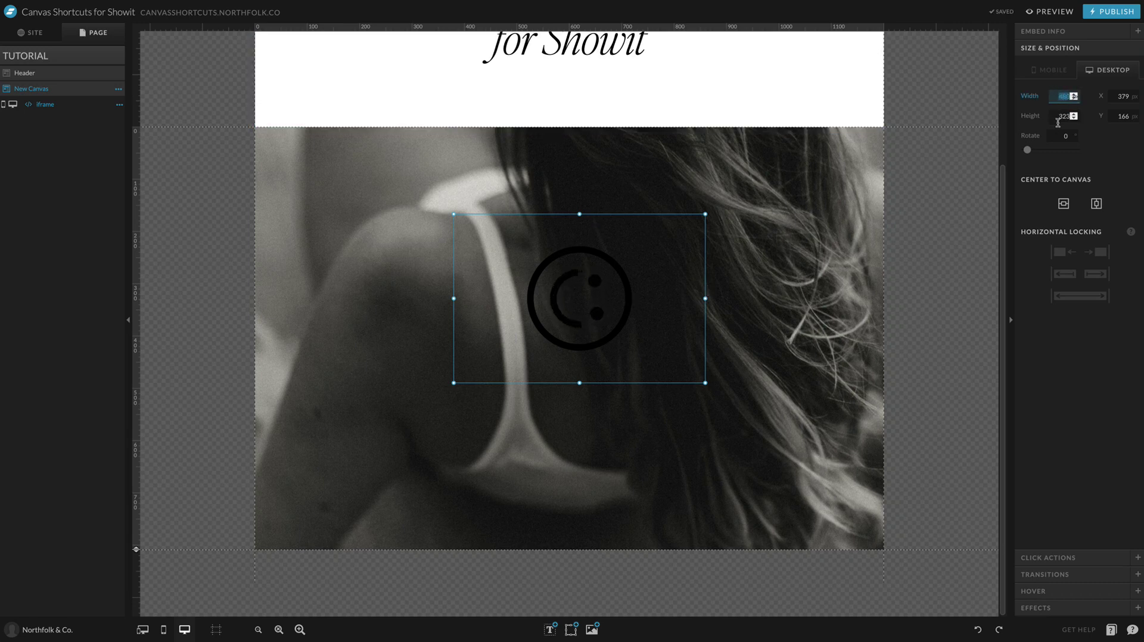
key("Tab")
type("480")
key("Return")
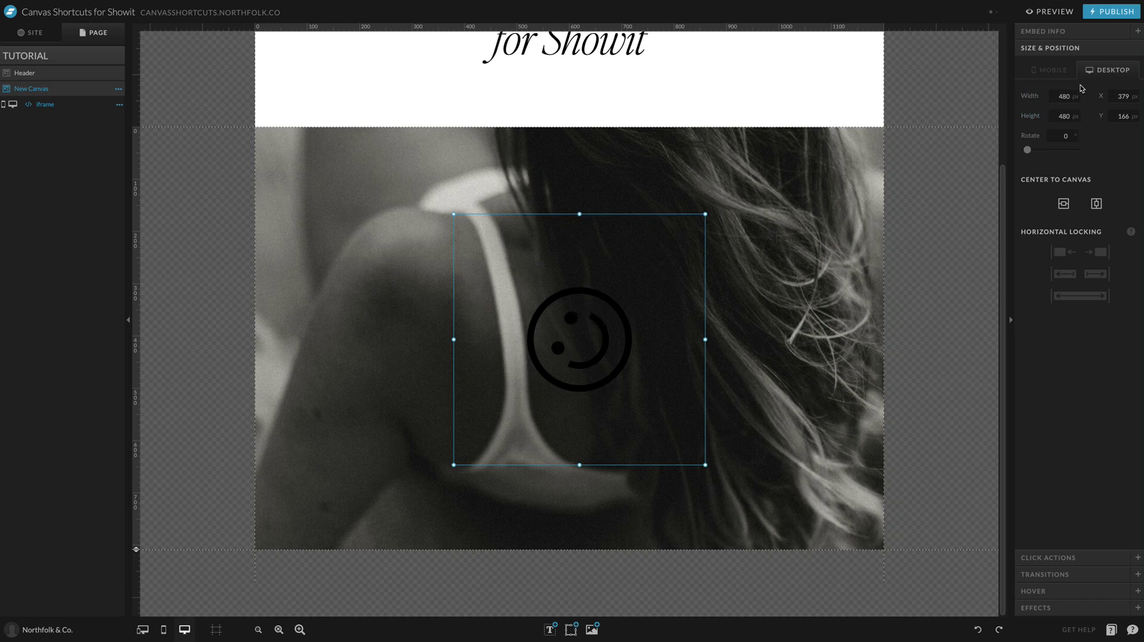
left_click(794, 216)
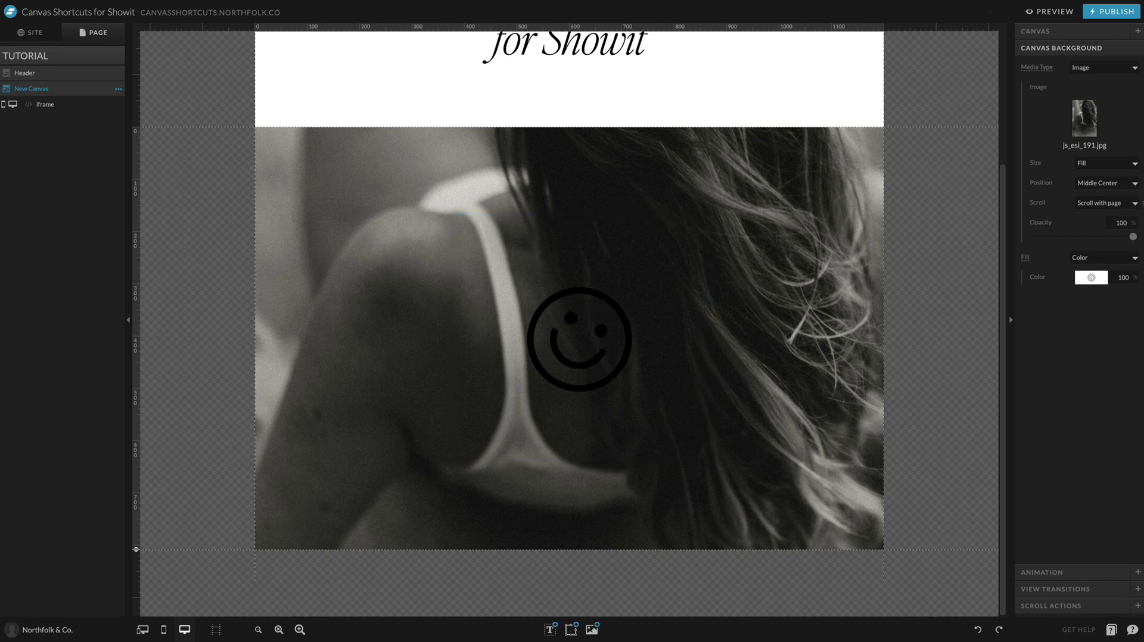
Show mobile and desktop layouts together, extend the mobile canvas to about 450 px high, and move its iframe to about X 31, Y 115.
left_click(142, 629)
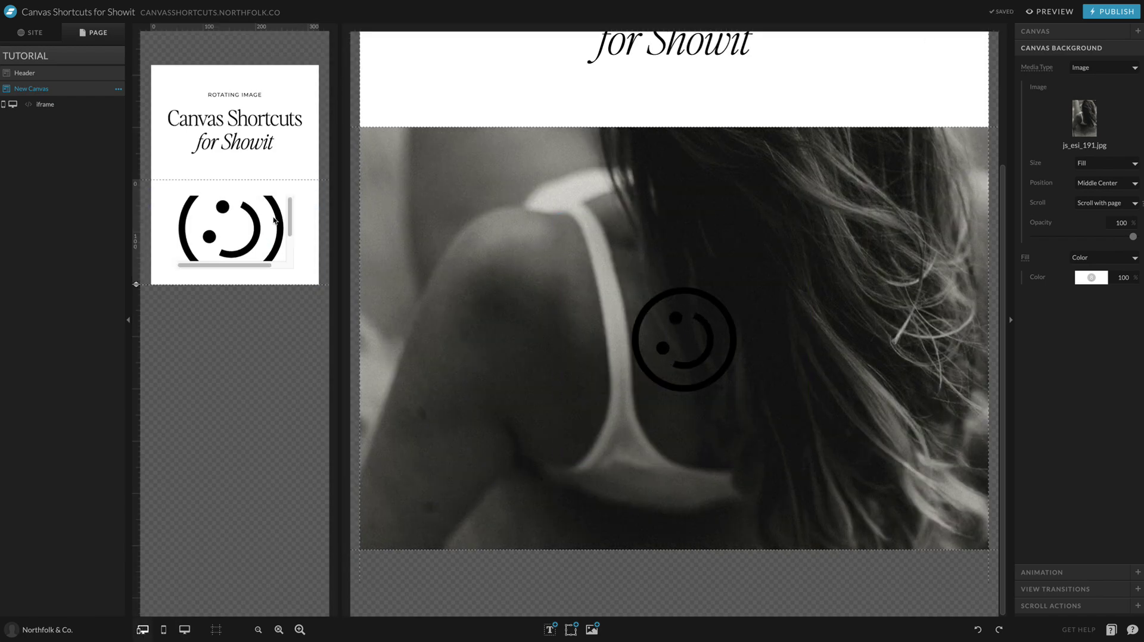
left_click(256, 238)
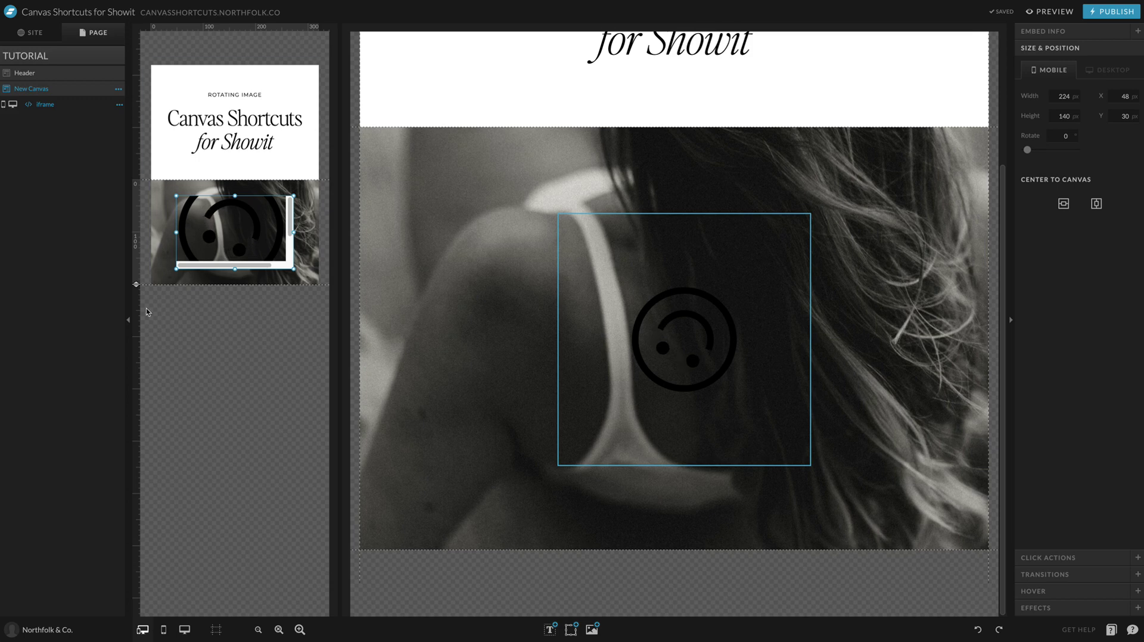
left_click_drag(136, 285, 137, 414)
left_click_drag(232, 233, 224, 277)
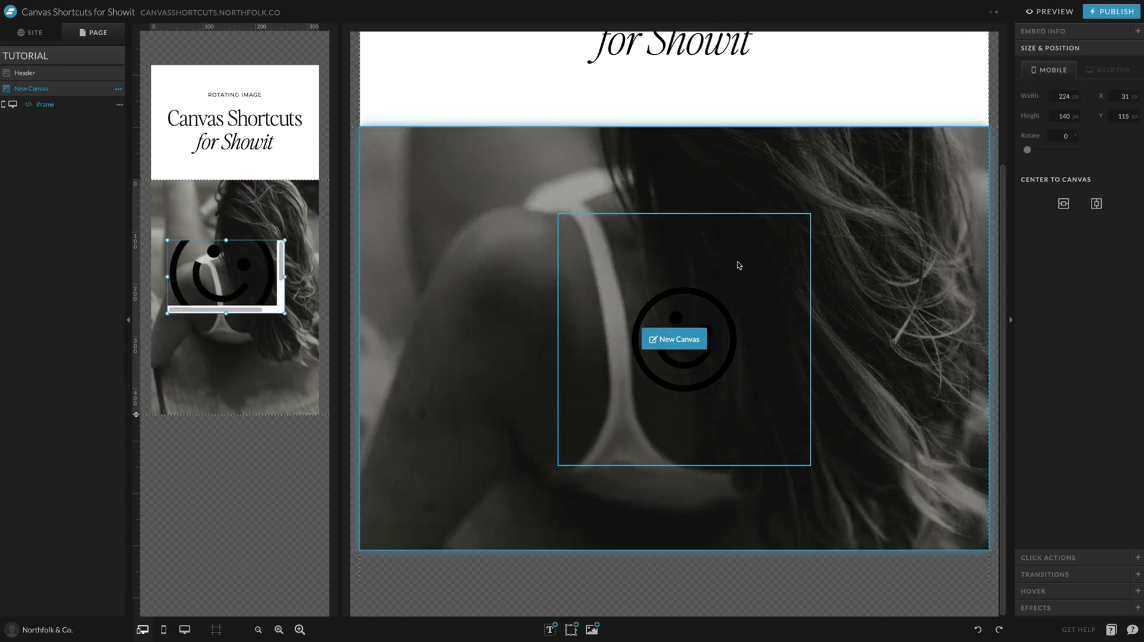
Set the desktop iframe's width and height to 280 px each.
left_click(738, 263)
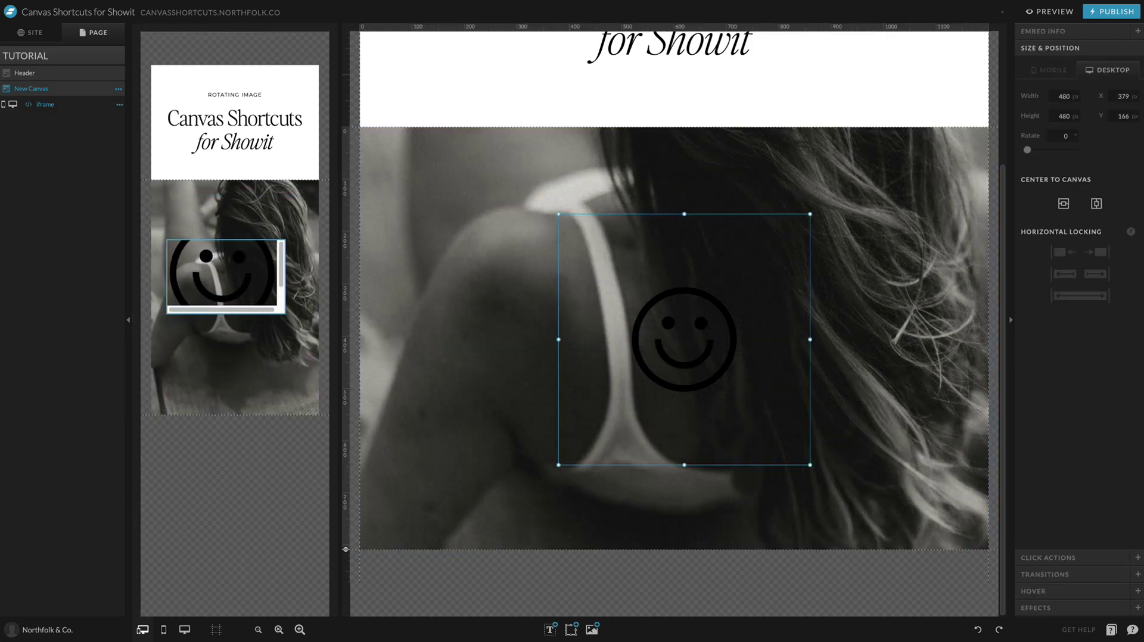
double_click(1064, 96)
type("280")
key("Return")
double_click(1064, 115)
type("280")
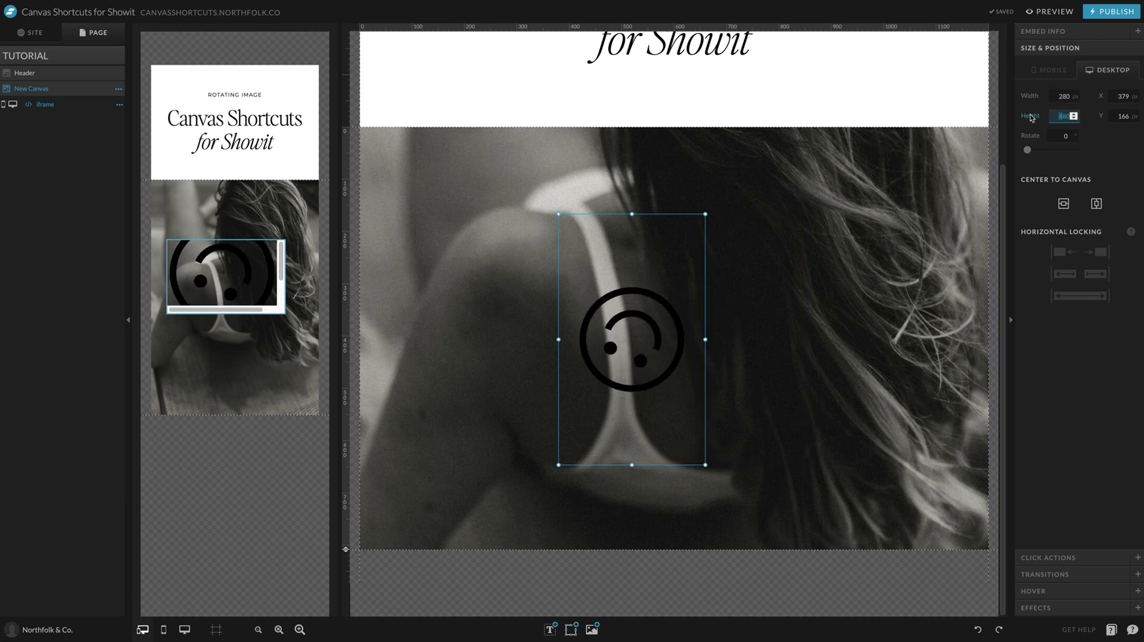
key("Return")
Set the mobile iframe's width to 140 px to match its height.
left_click(1050, 70)
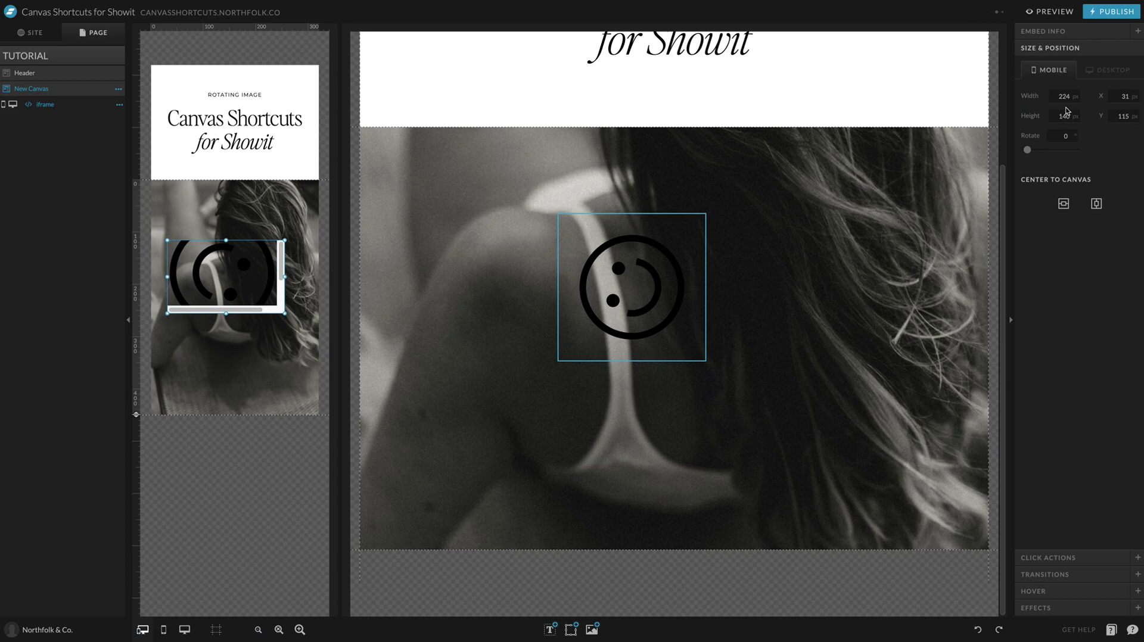
double_click(1063, 95)
type("224")
key("Return")
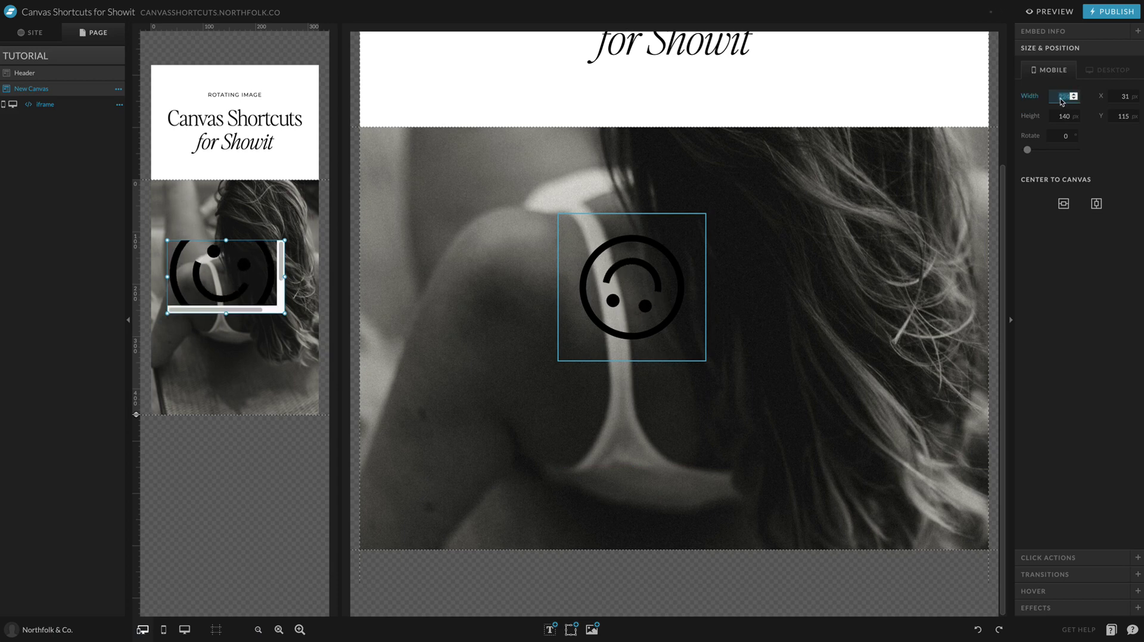
double_click(1056, 115)
double_click(1064, 95)
type("140")
key("Return")
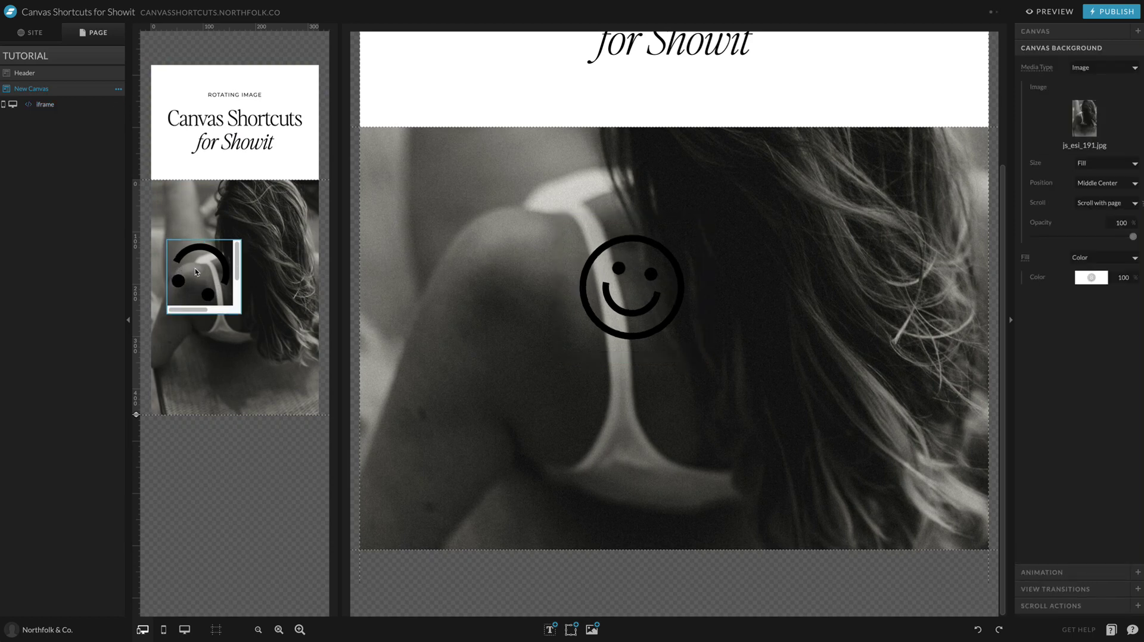
Move the mobile iframe to about X 90, Y 85 on the canvas and leave it selected.
left_click_drag(195, 268, 226, 253)
key("Escape")
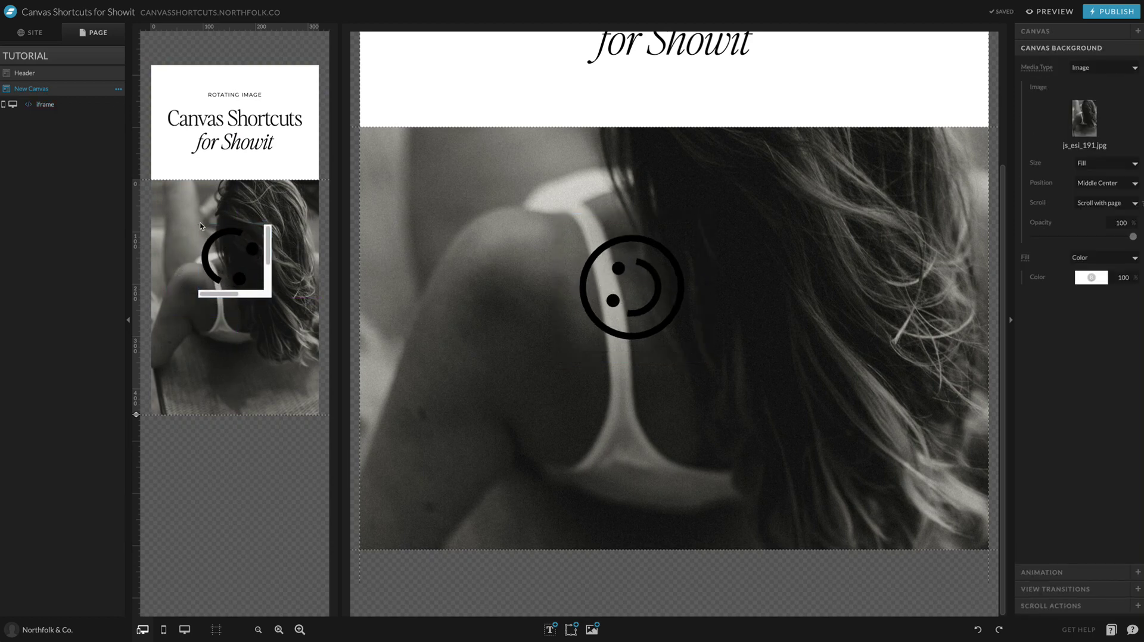
left_click(220, 237)
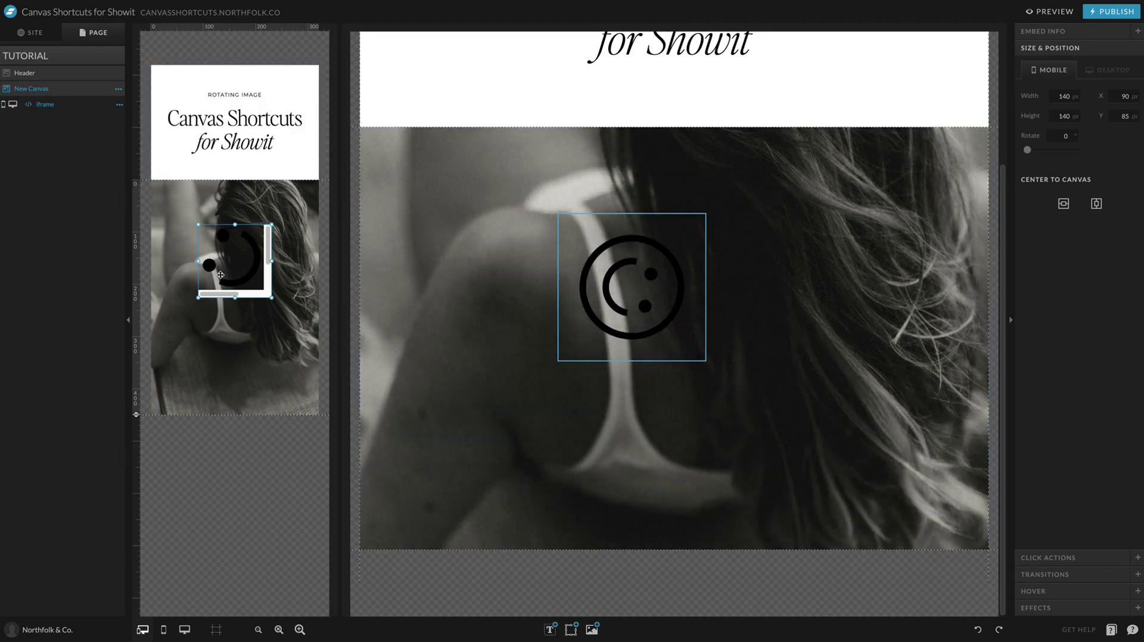
Examine the image width and height declarations in the mobile iframe's custom code and close it without saving.
double_click(246, 248)
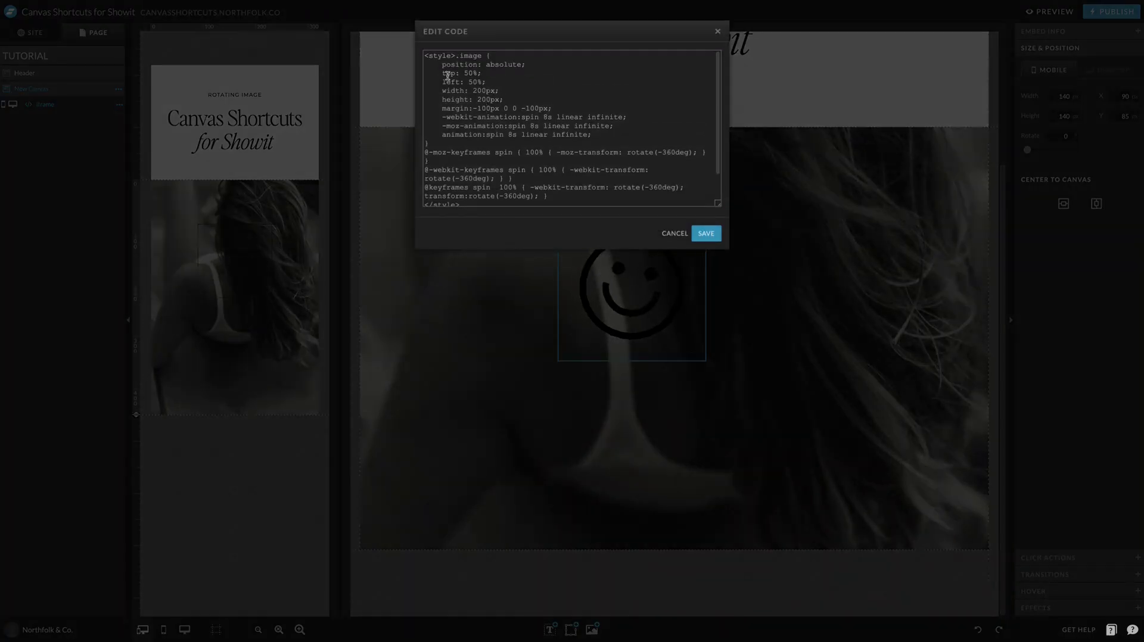
double_click(484, 91)
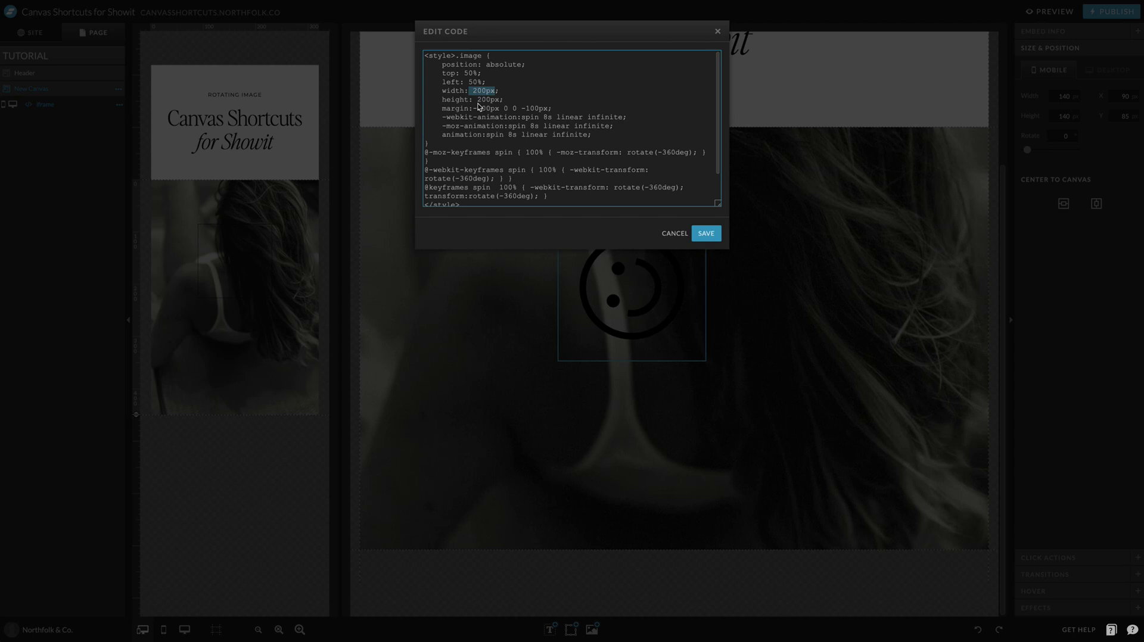
double_click(480, 101)
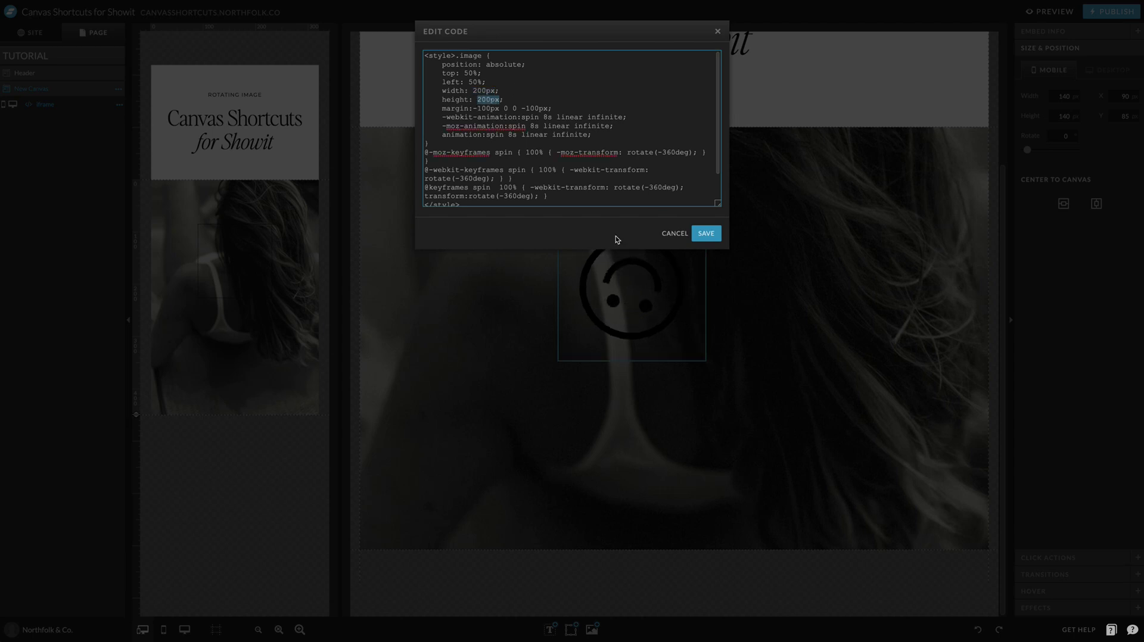
left_click(674, 233)
Try shrinking the desktop iframe from its upper-right corner, and undo the resize.
left_click(778, 313)
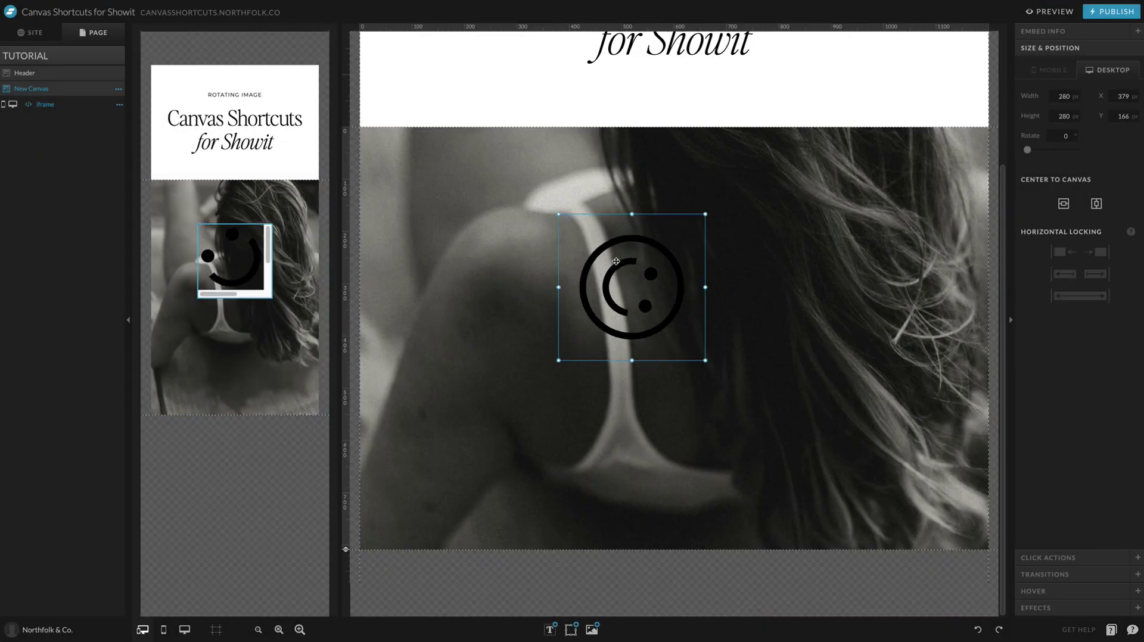
left_click(1050, 31)
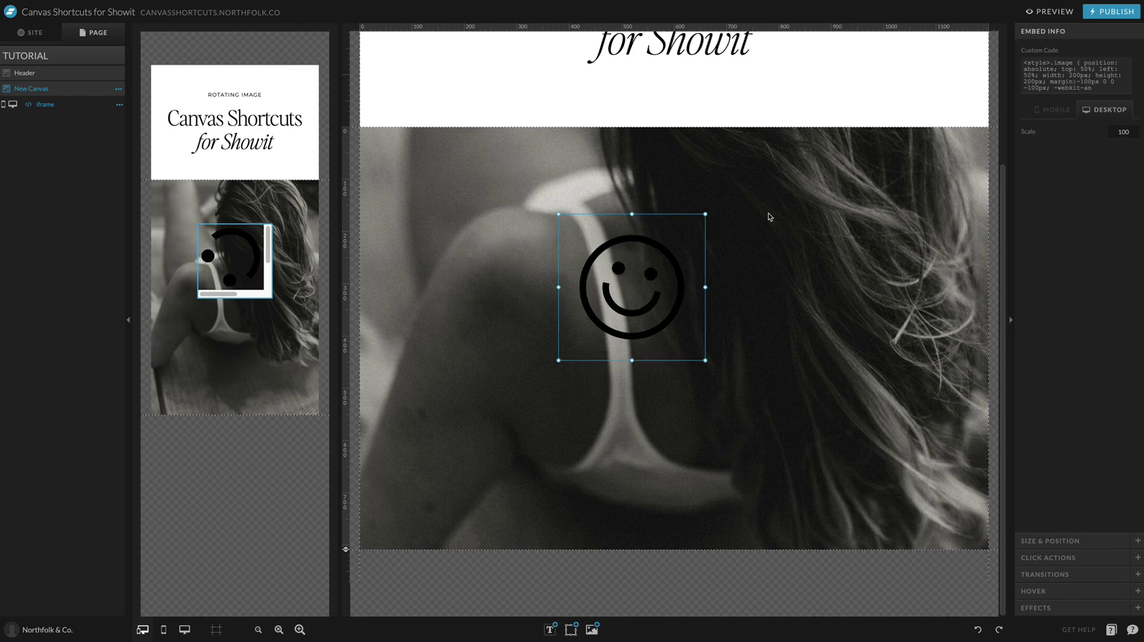
left_click_drag(705, 214, 676, 243)
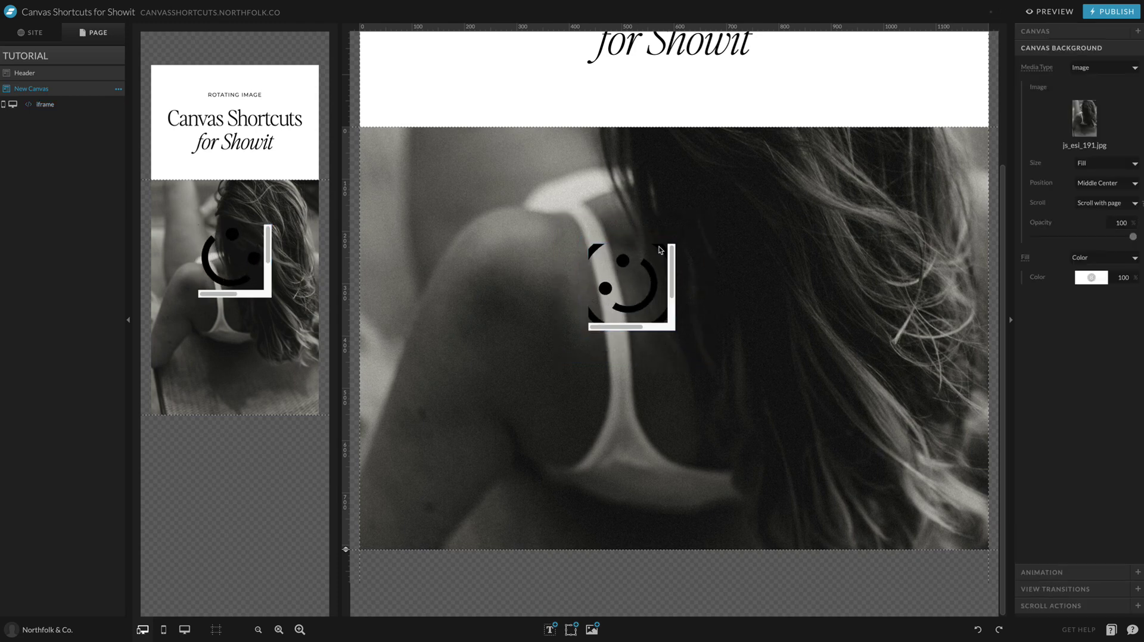
key("ctrl+z")
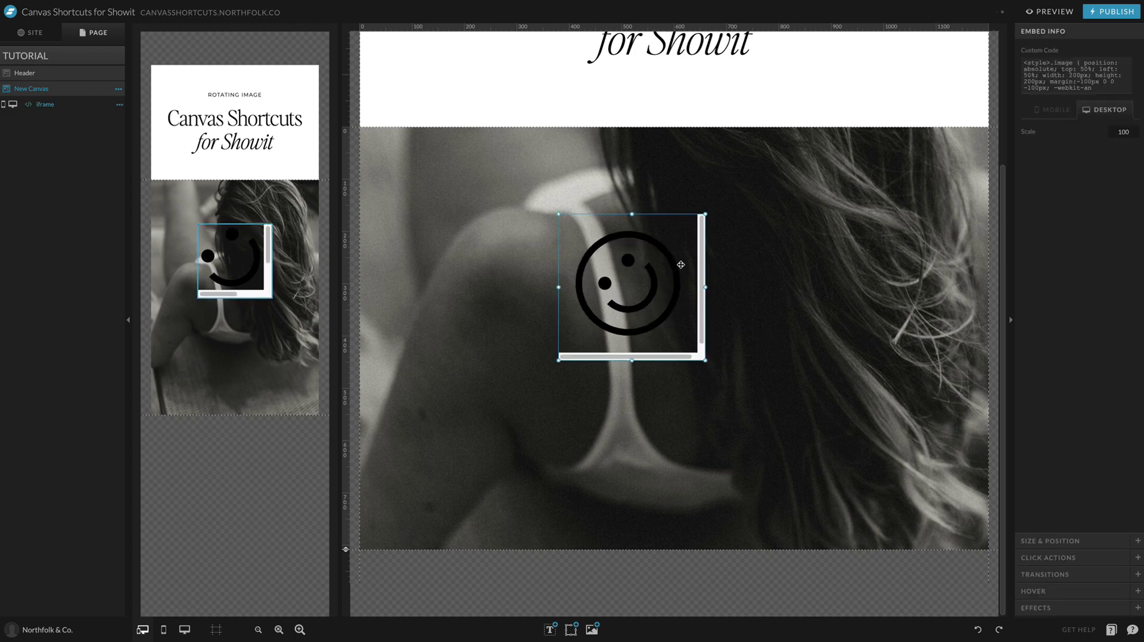
Set the desktop iframe's embed scale to 50 and reduce the mobile iframe's scale to match.
left_click(1123, 133)
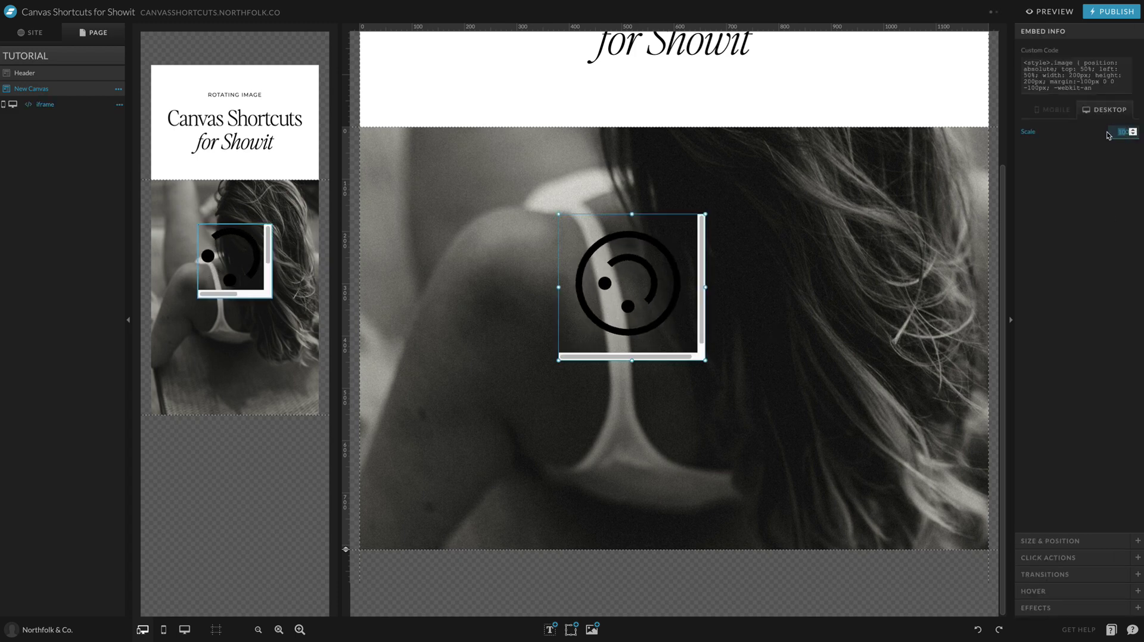
type("50")
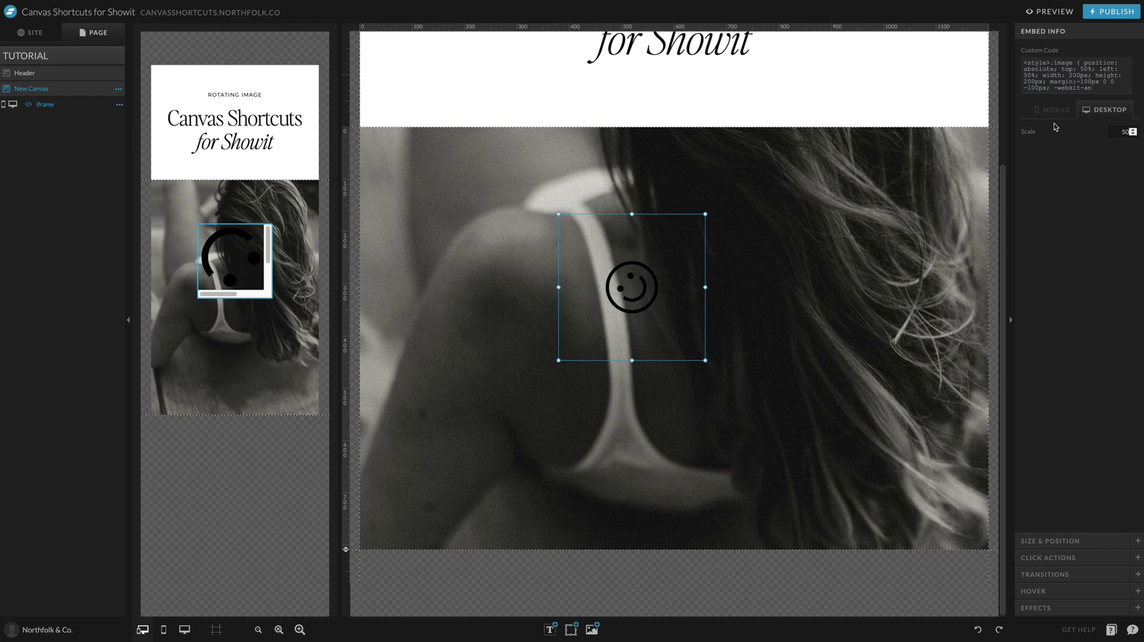
left_click(1051, 110)
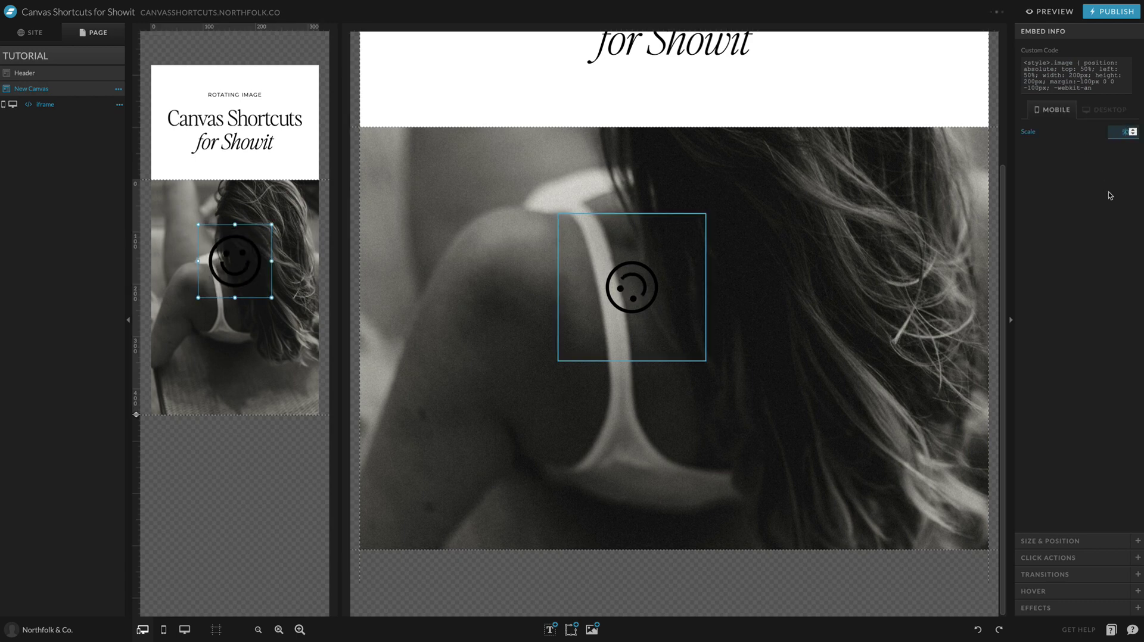
Set the desktop iframe's embed scale to 30.
left_click(691, 274)
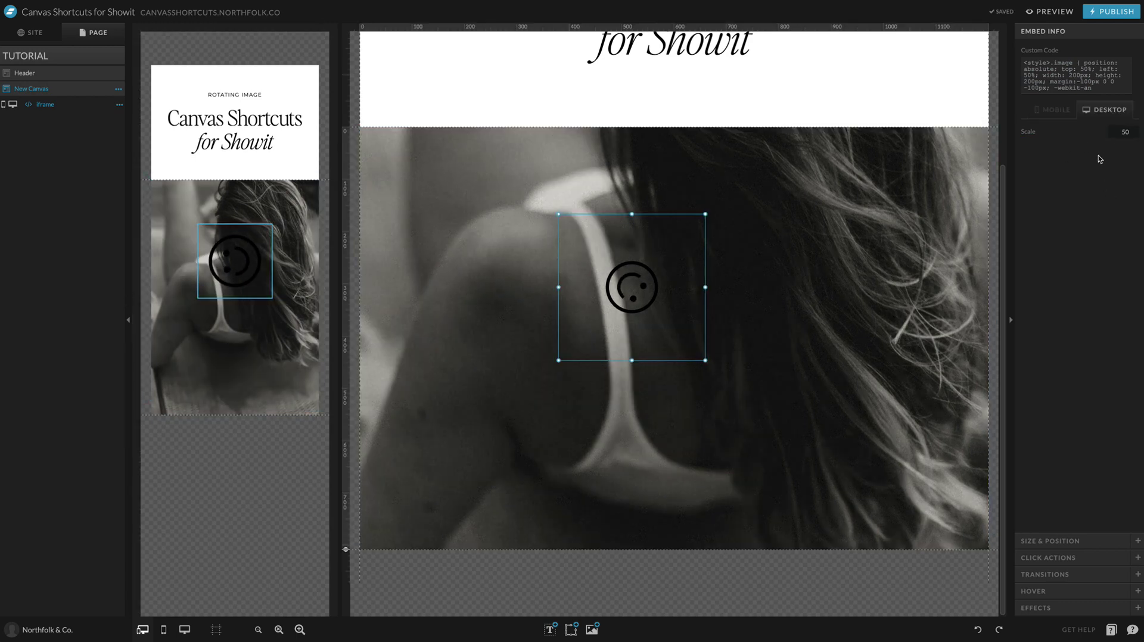
double_click(1110, 133)
type("30")
key("Return")
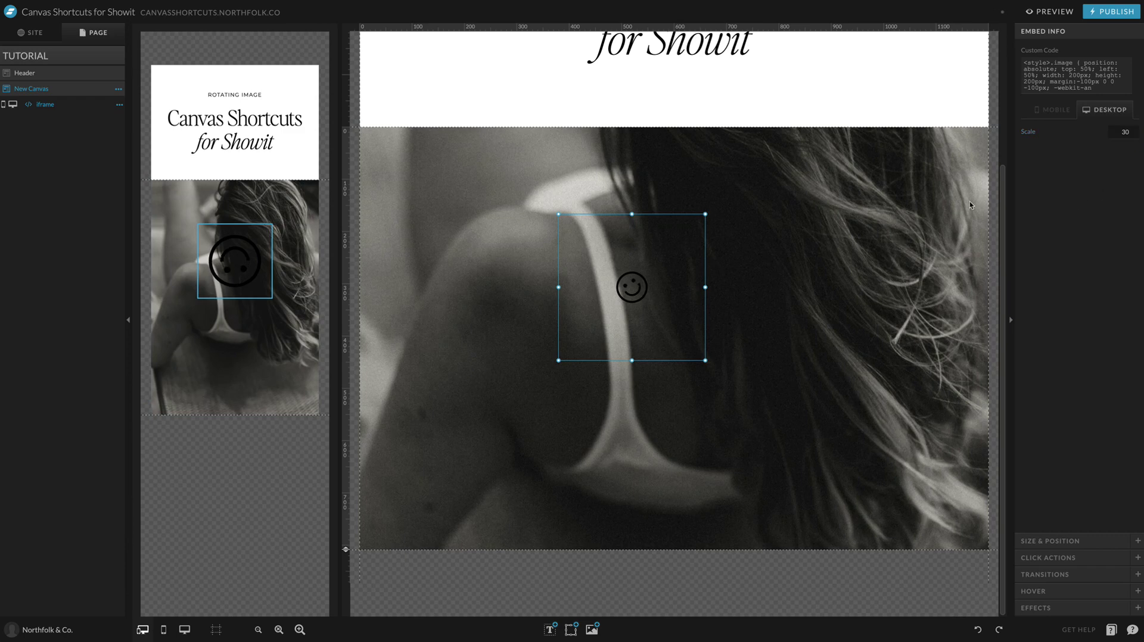
Restore the desktop embed scale to 100, and set the mobile iframe's scale to 20 and move it to the canvas's upper-left area.
left_click(1051, 109)
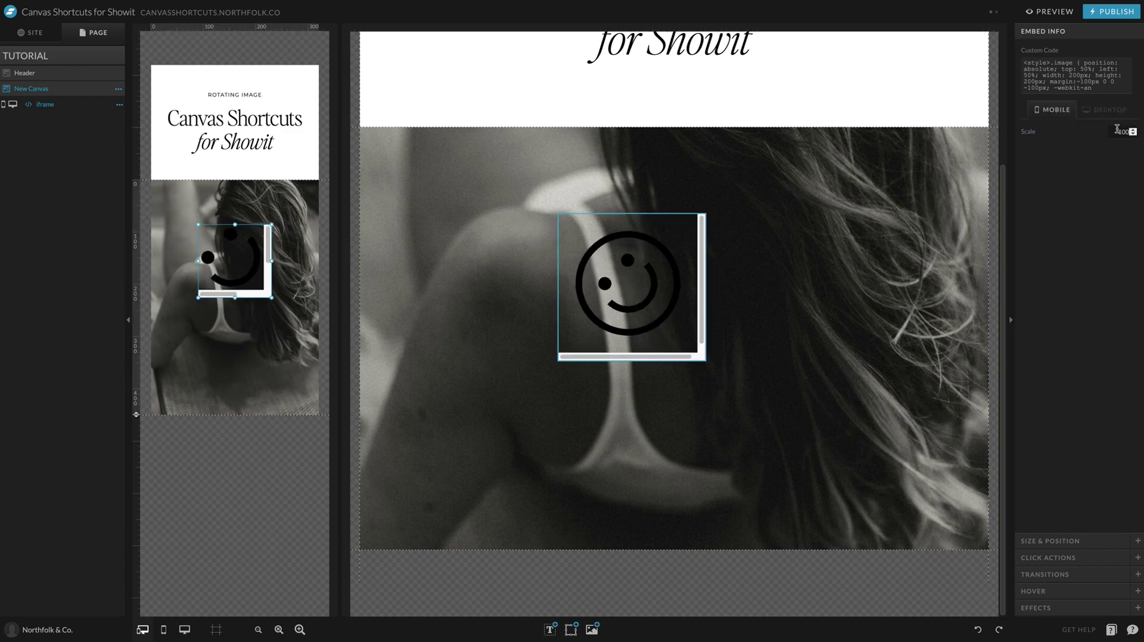
left_click(1105, 110)
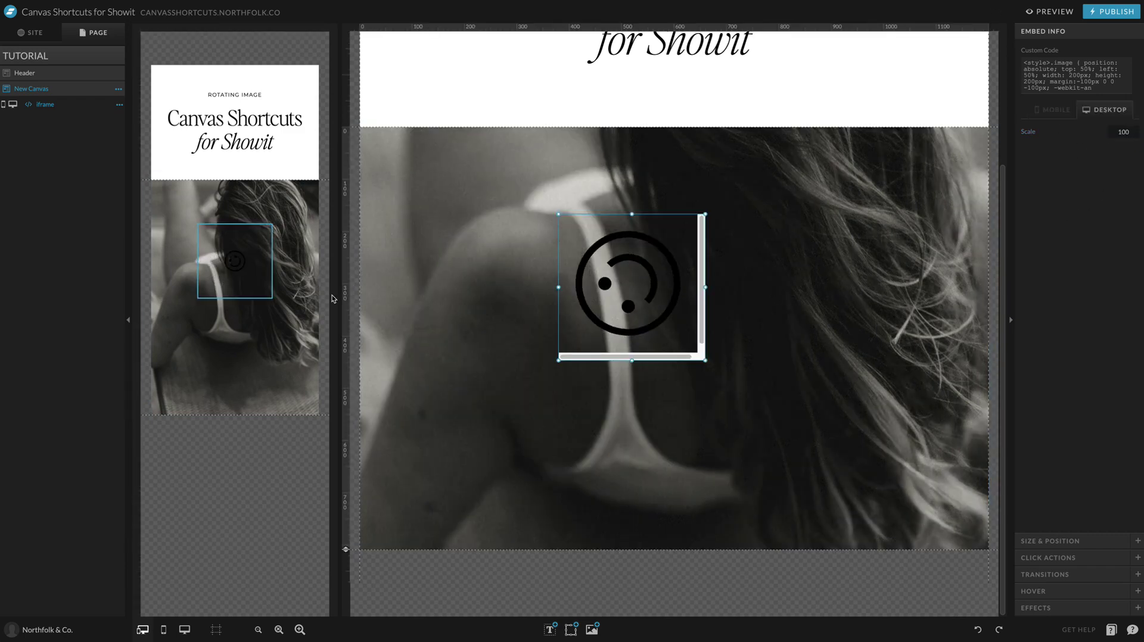
left_click_drag(211, 258, 153, 196)
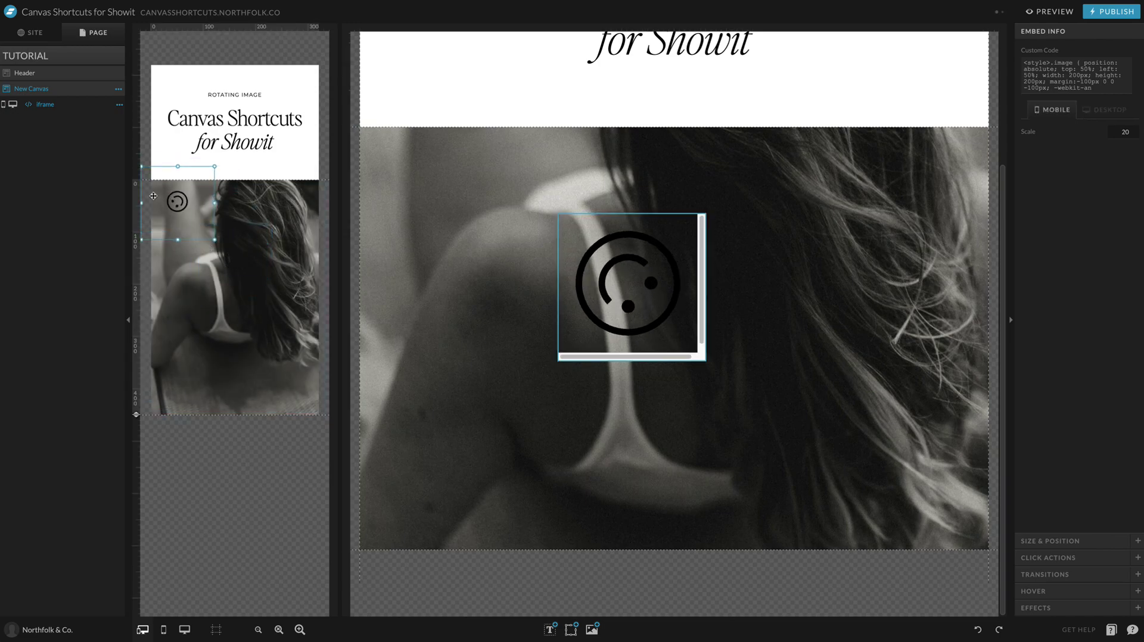
Review the desktop iframe's full code in an enlarged editor, and enlarge the iframe enough to fit the rotating smiley without scrollbars.
left_click(828, 271)
left_click(698, 268)
double_click(698, 268)
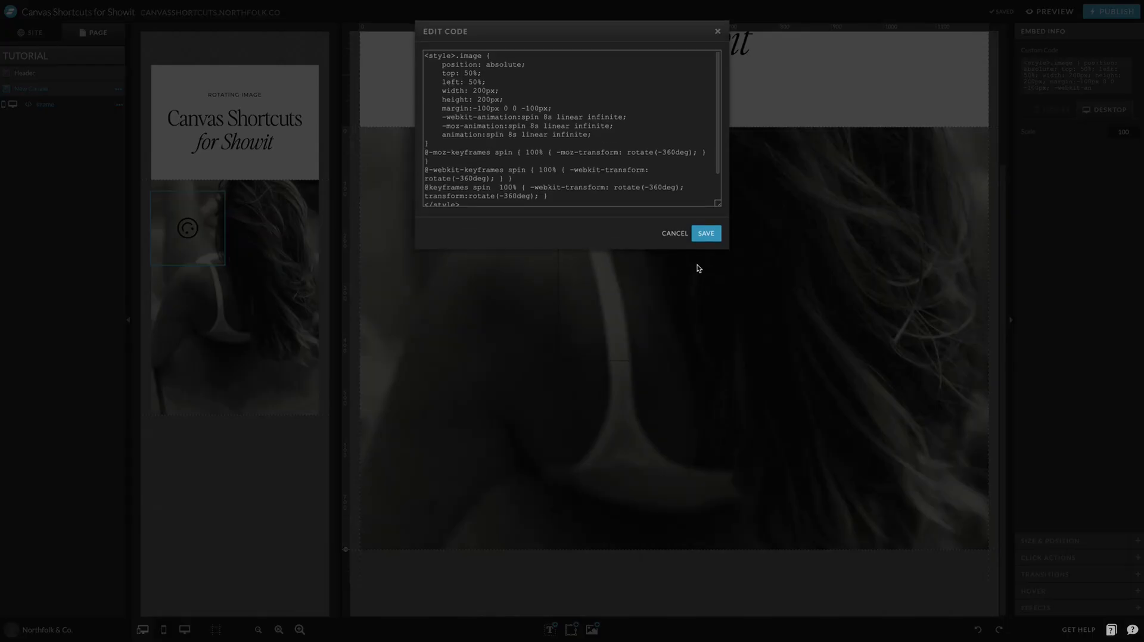
left_click_drag(720, 205, 727, 387)
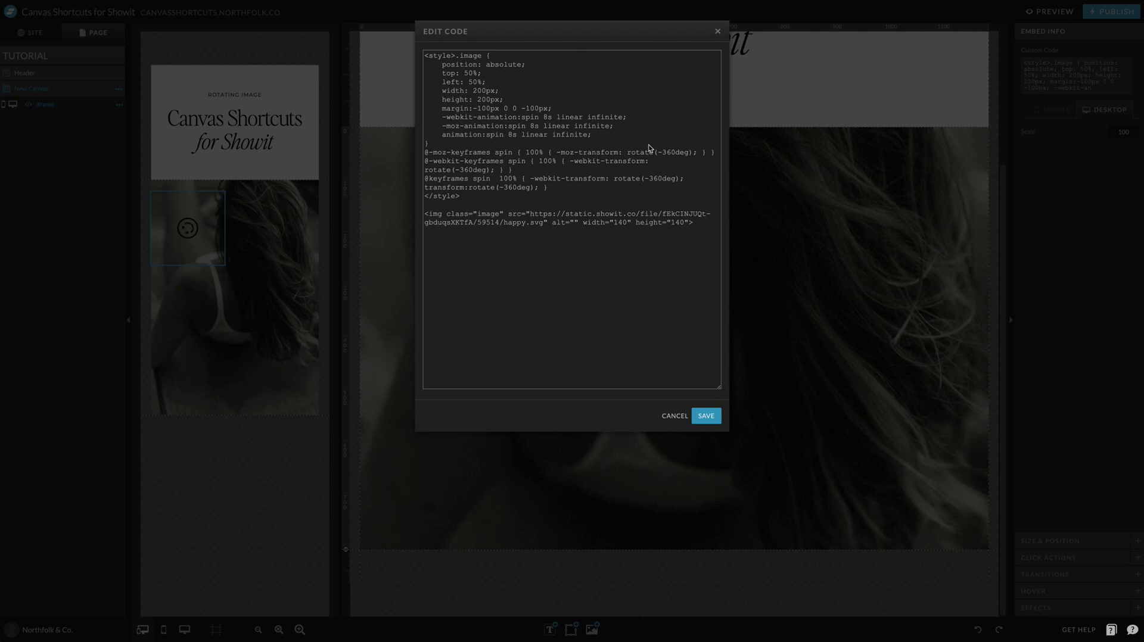
left_click(706, 417)
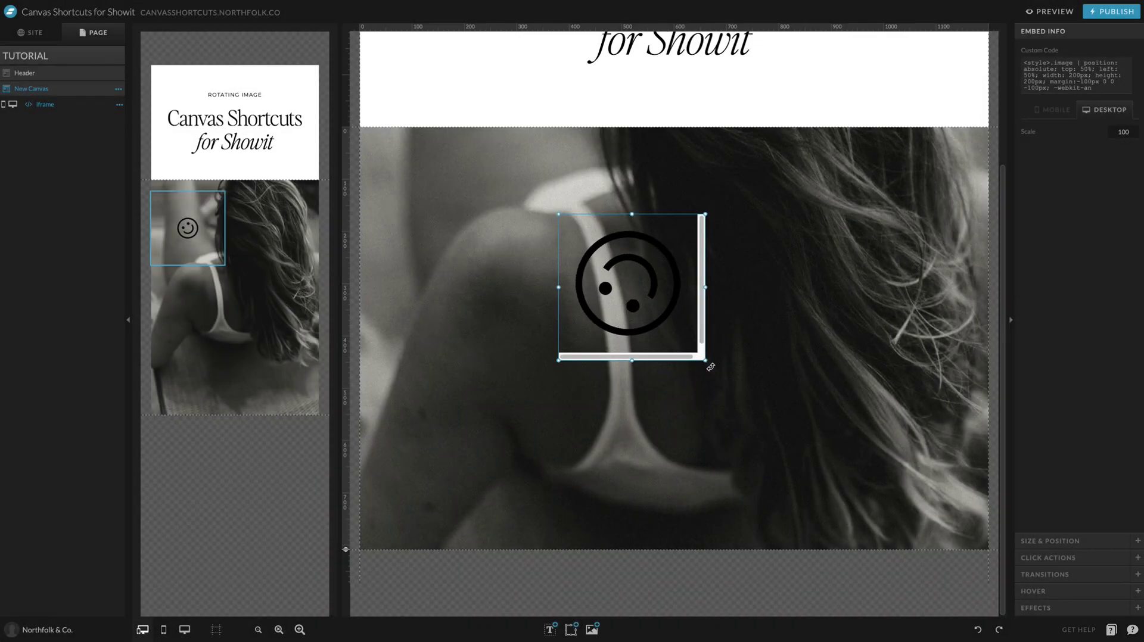
left_click(762, 390)
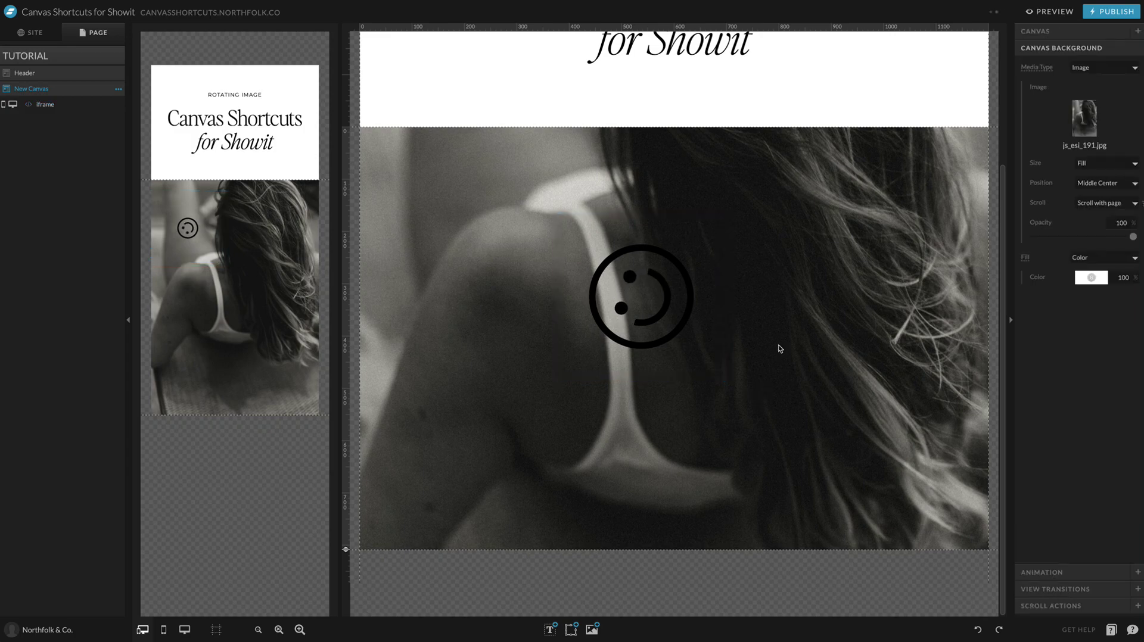
Set the spin duration to 4s in all three animation declarations of the iframe code and save it.
double_click(701, 351)
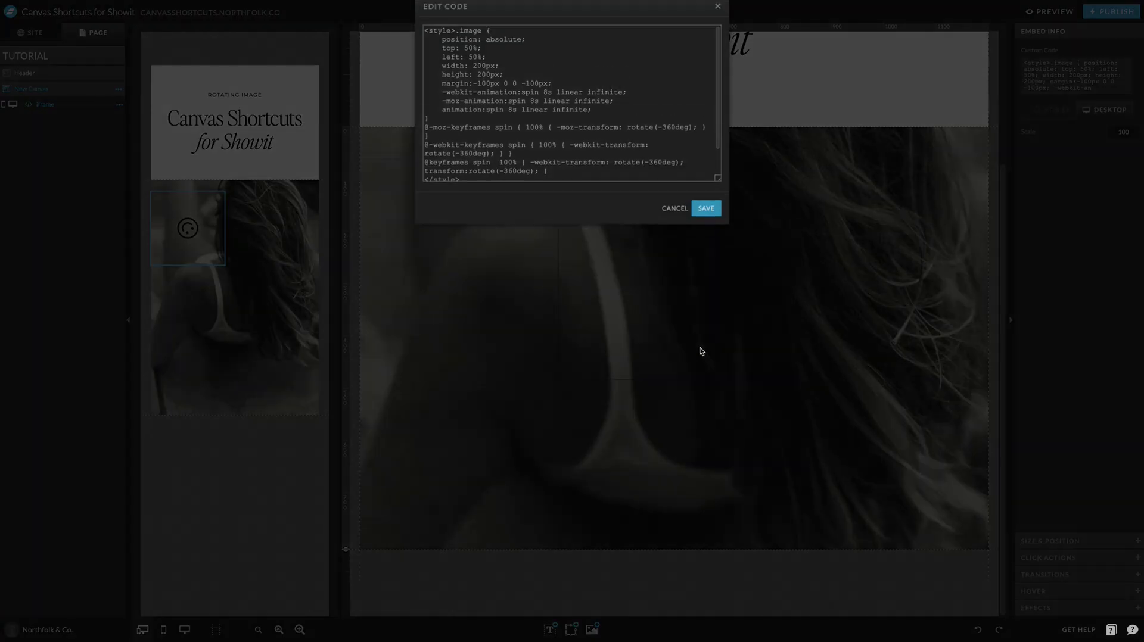
left_click(528, 126)
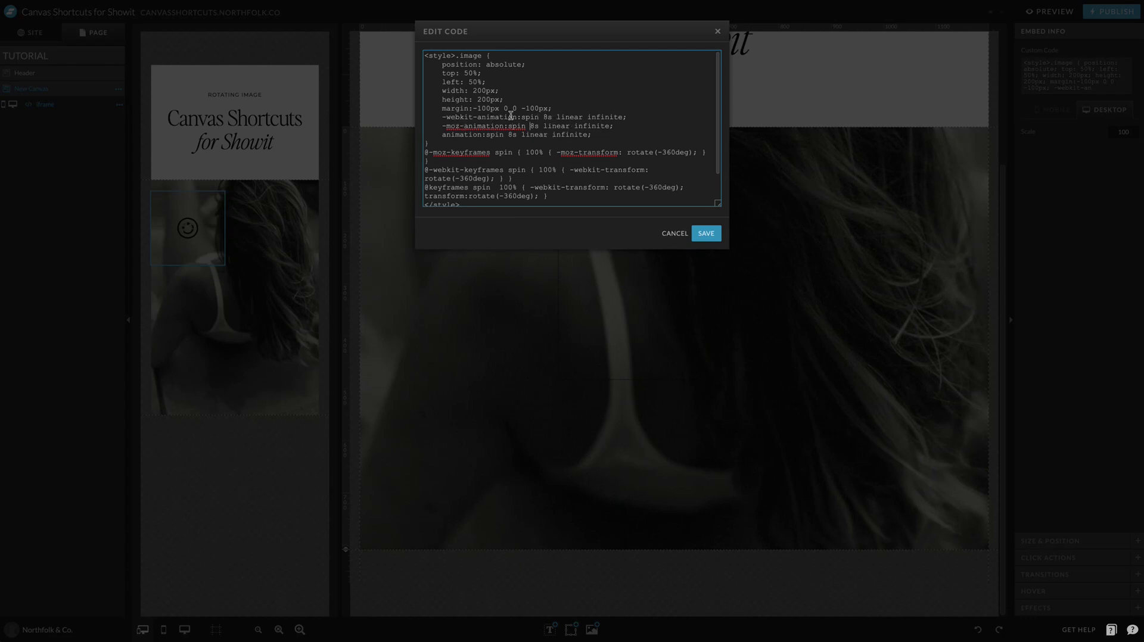
left_click(548, 117)
key("BackSpace")
type("4")
left_click(534, 126)
key("BackSpace")
type("4")
left_click(706, 234)
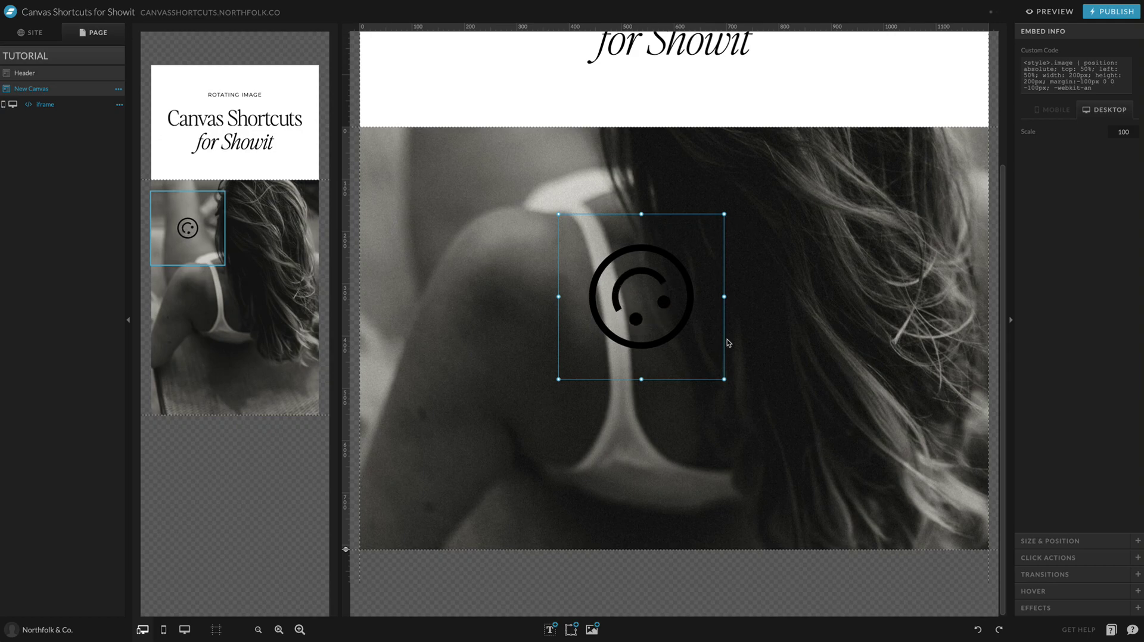
Set the spin duration to 16s in the -webkit-animation, -moz-animation and animation declarations and save the iframe code.
double_click(685, 334)
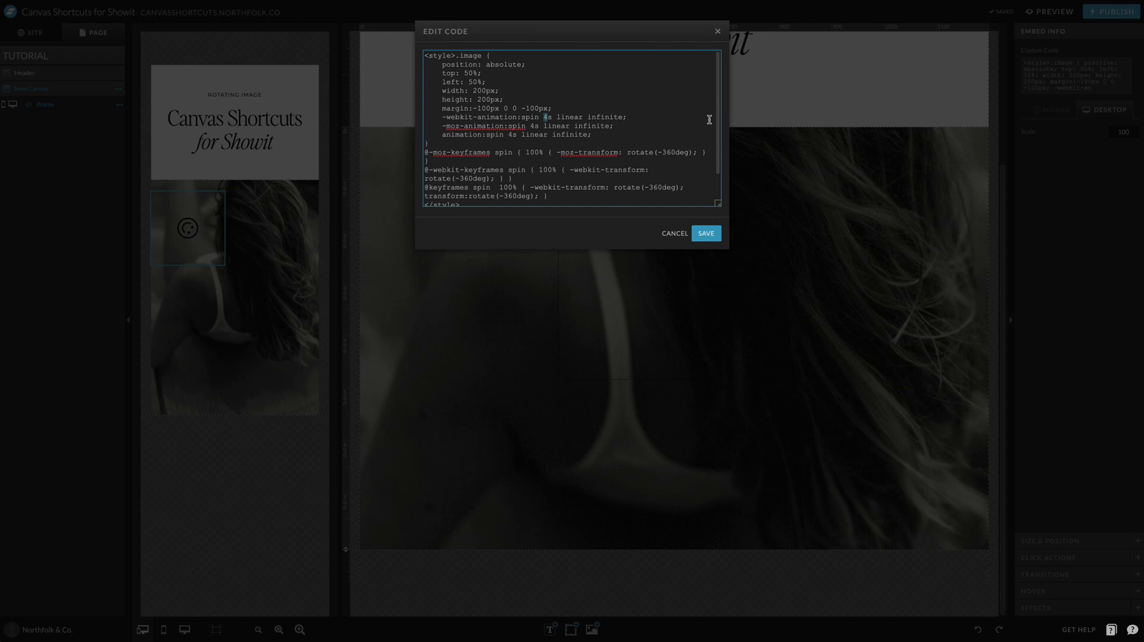
left_click(552, 117)
type("6")
left_click(511, 135)
type("6")
scroll(607, 138, "down", 1)
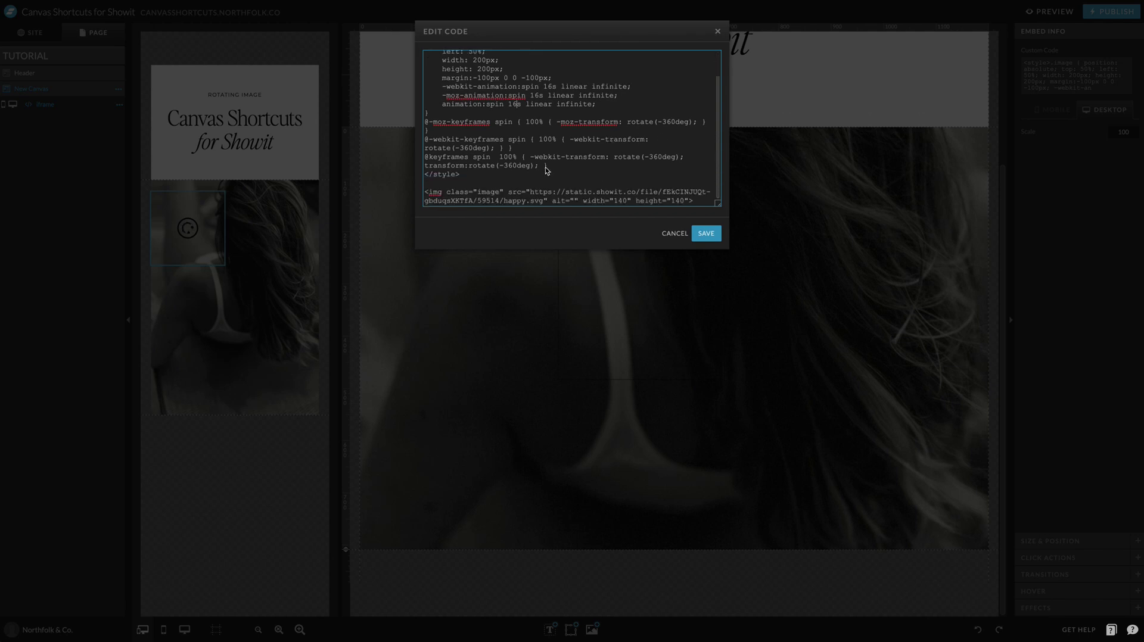
left_click(699, 234)
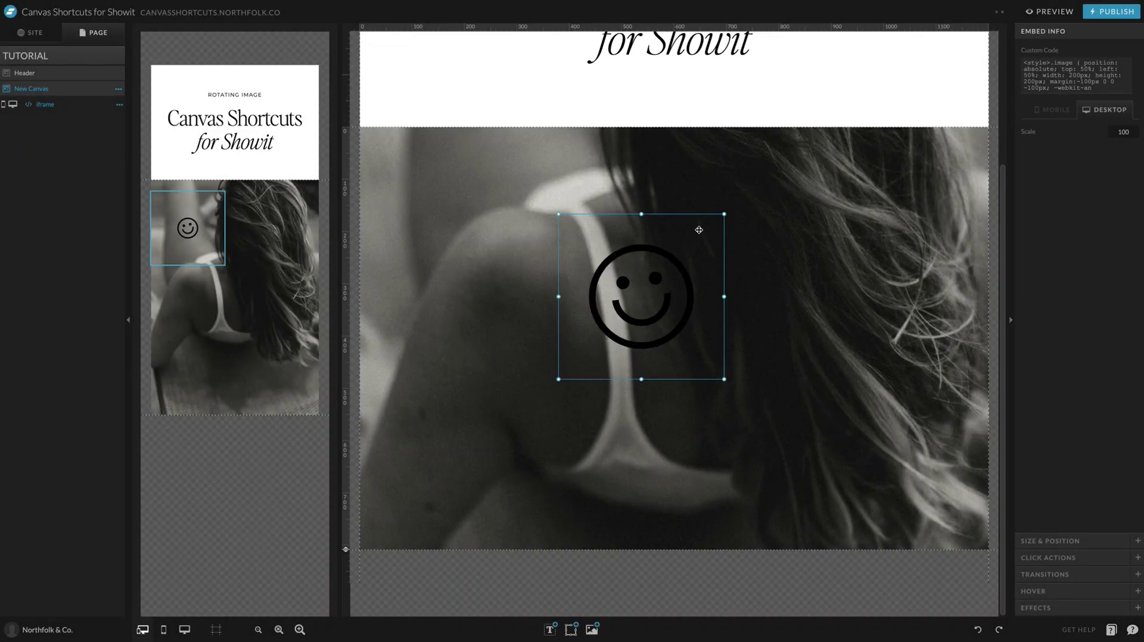
double_click(650, 324)
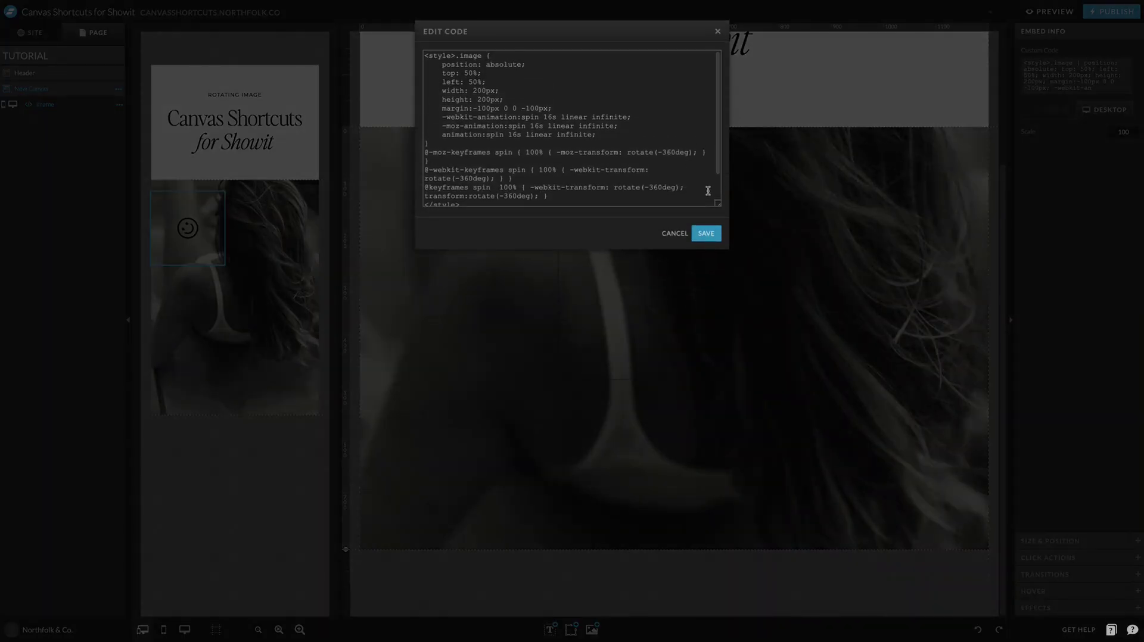
scroll(621, 180, "down", 2)
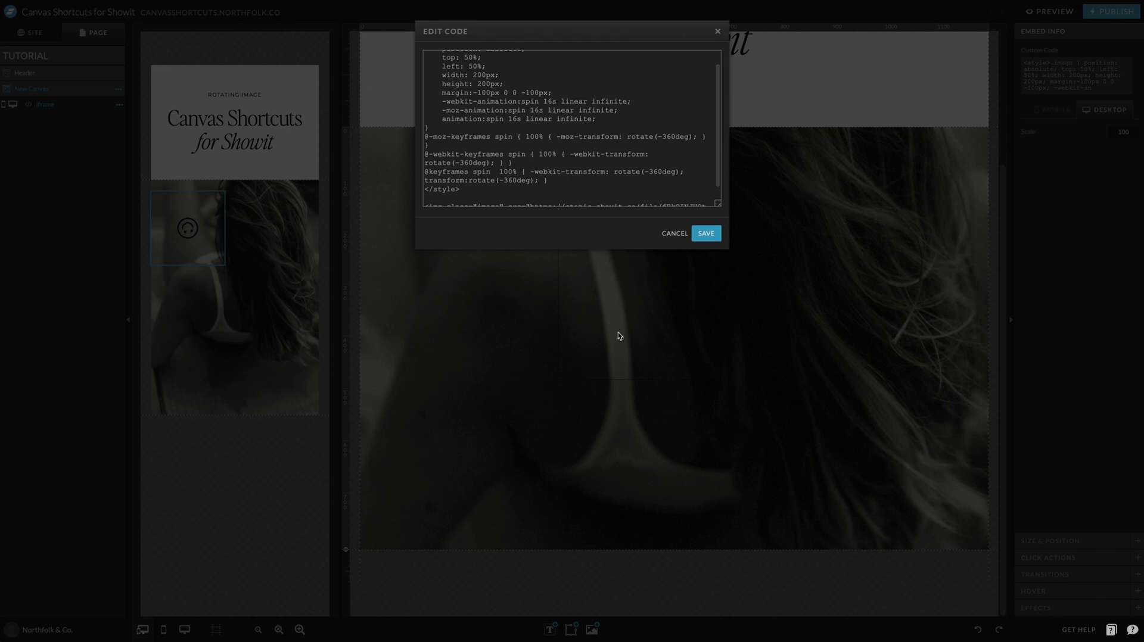
left_click_drag(545, 187, 419, 177)
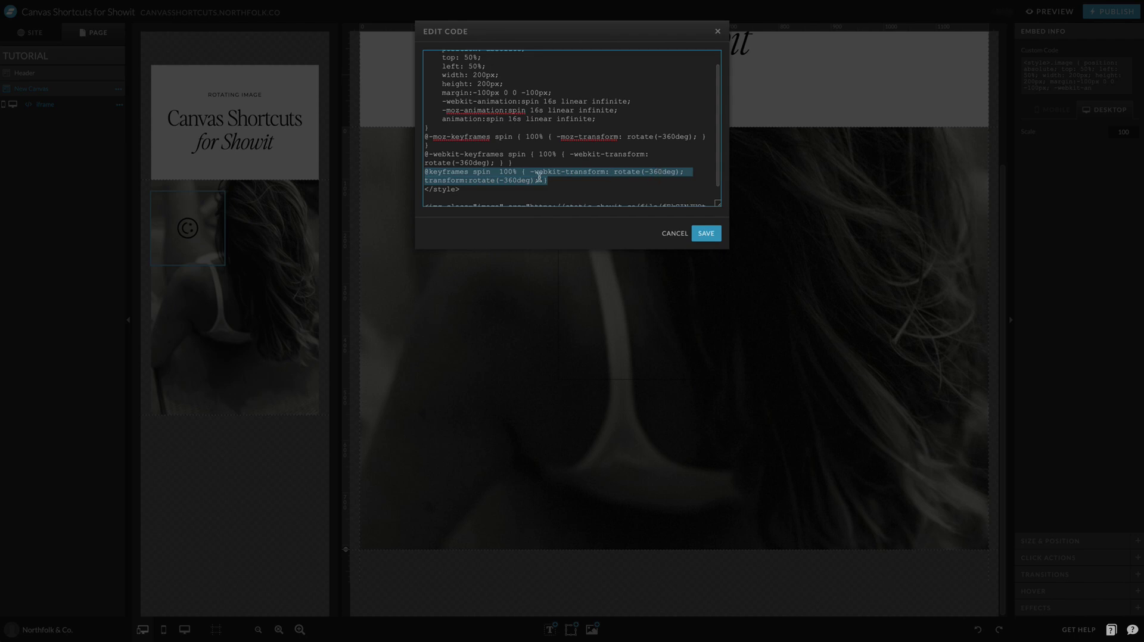
left_click(609, 172)
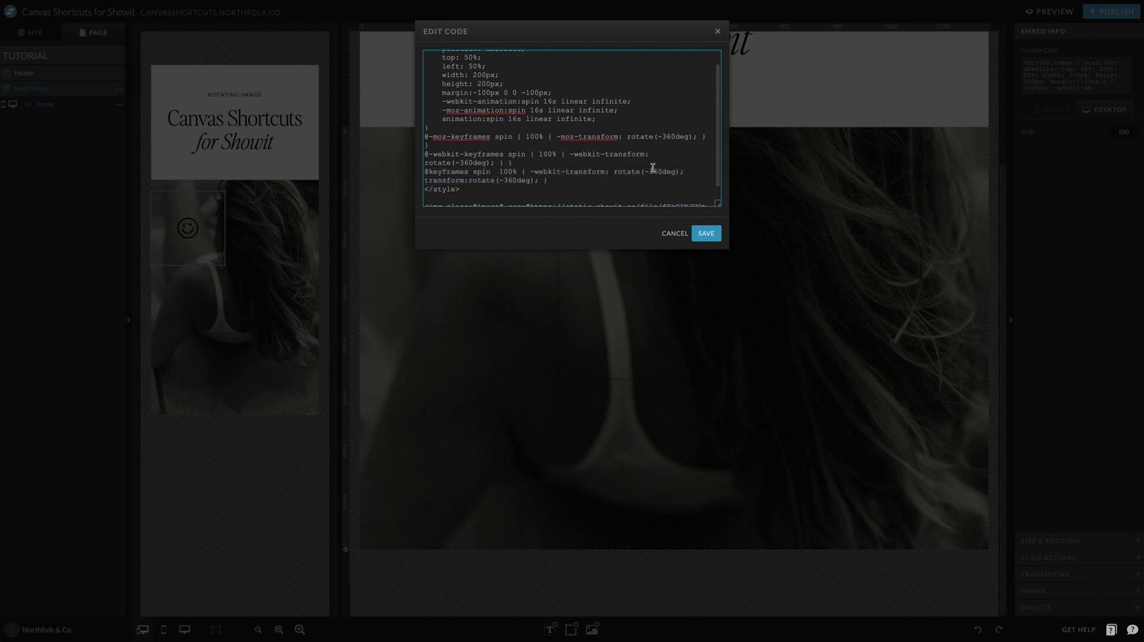
left_click_drag(650, 171, 676, 170)
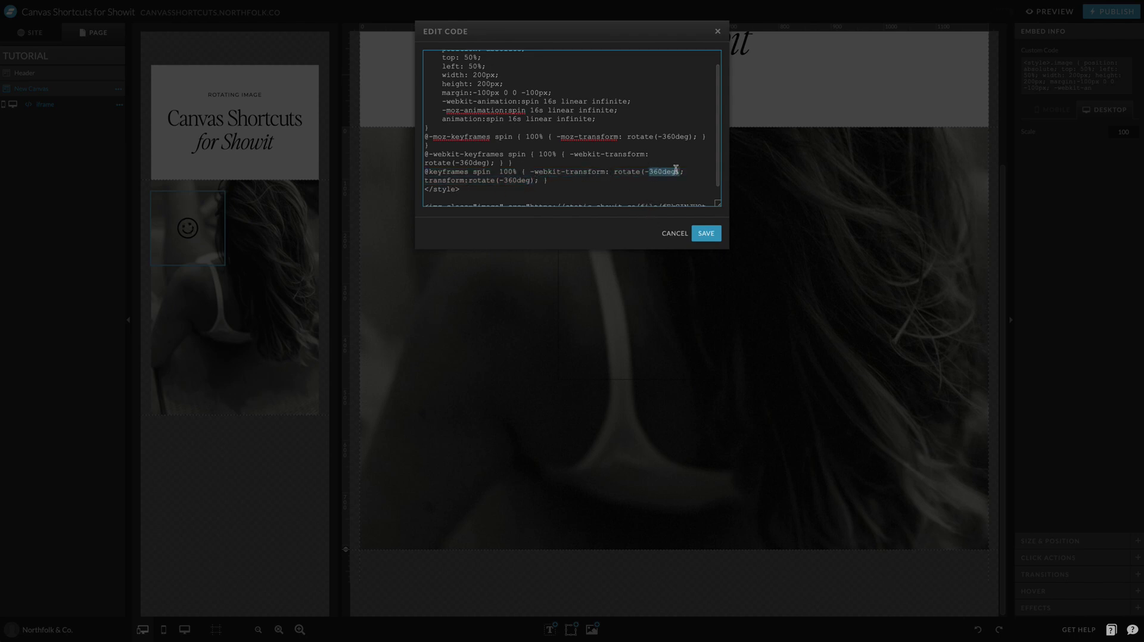
left_click(667, 239)
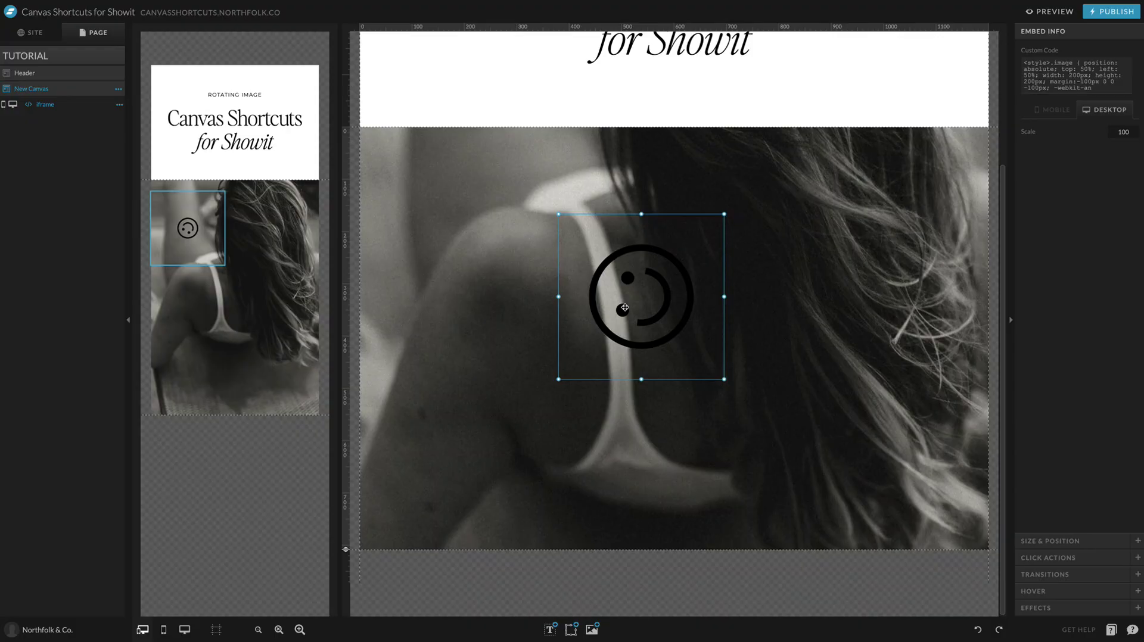
double_click(624, 308)
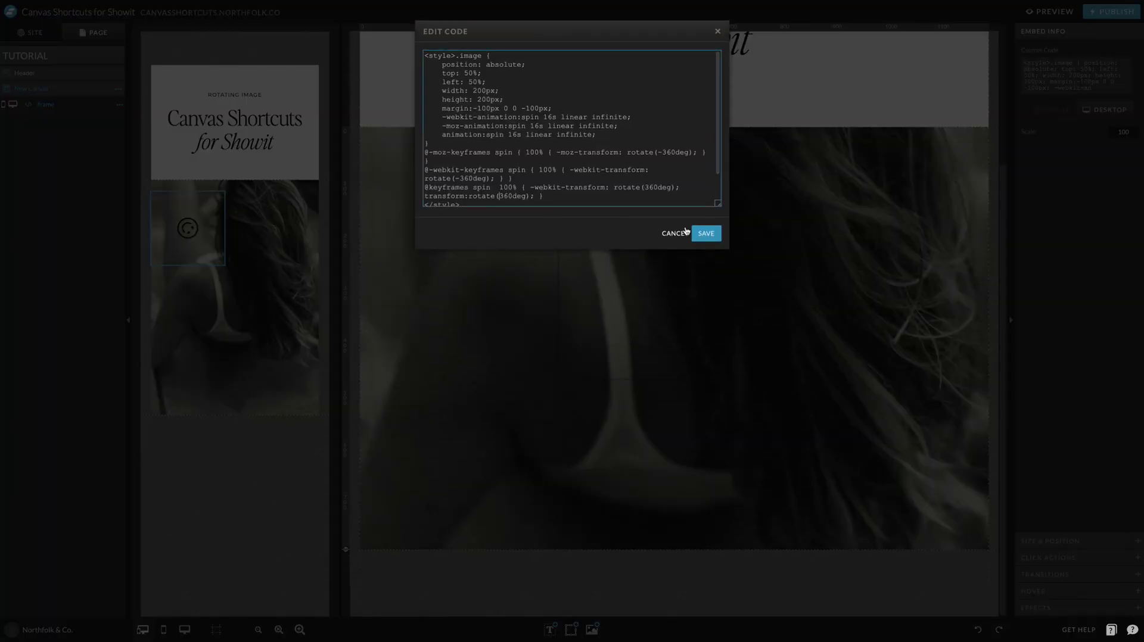
left_click(704, 234)
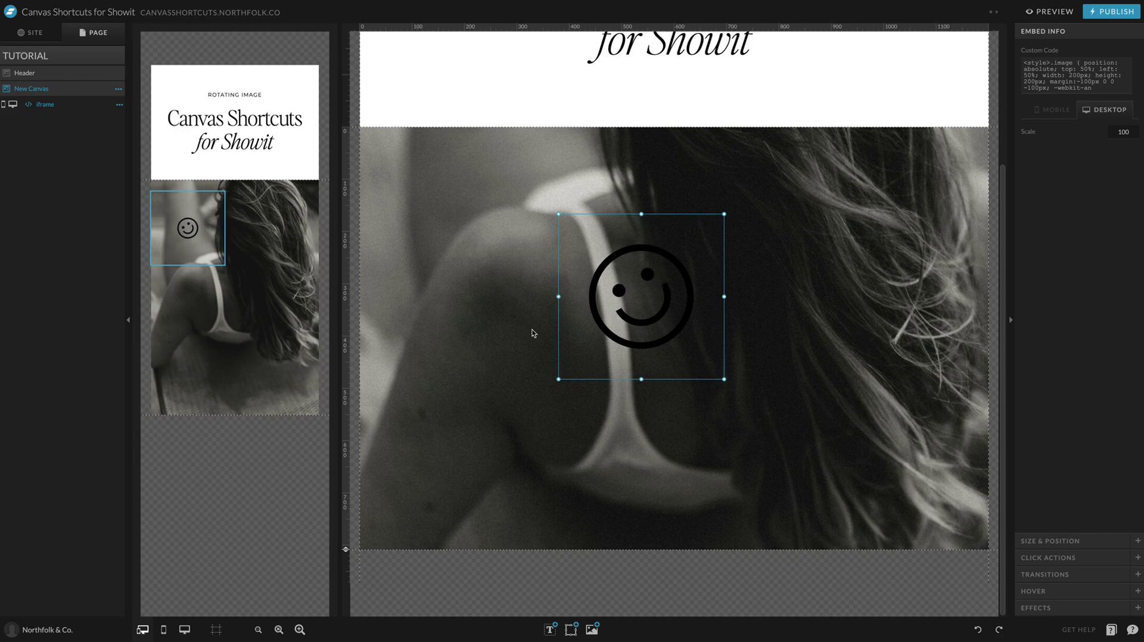
Change the rotate values in the @-moz-keyframes and @-webkit-keyframes rules to 360deg and save the iframe code.
double_click(661, 255)
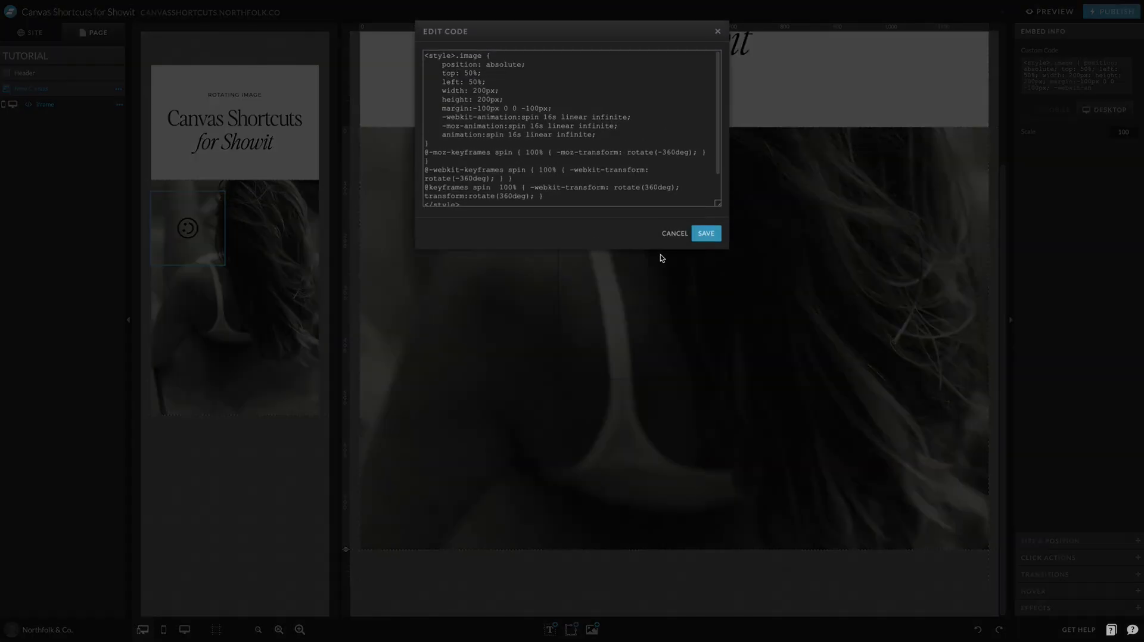
left_click_drag(707, 303, 692, 352)
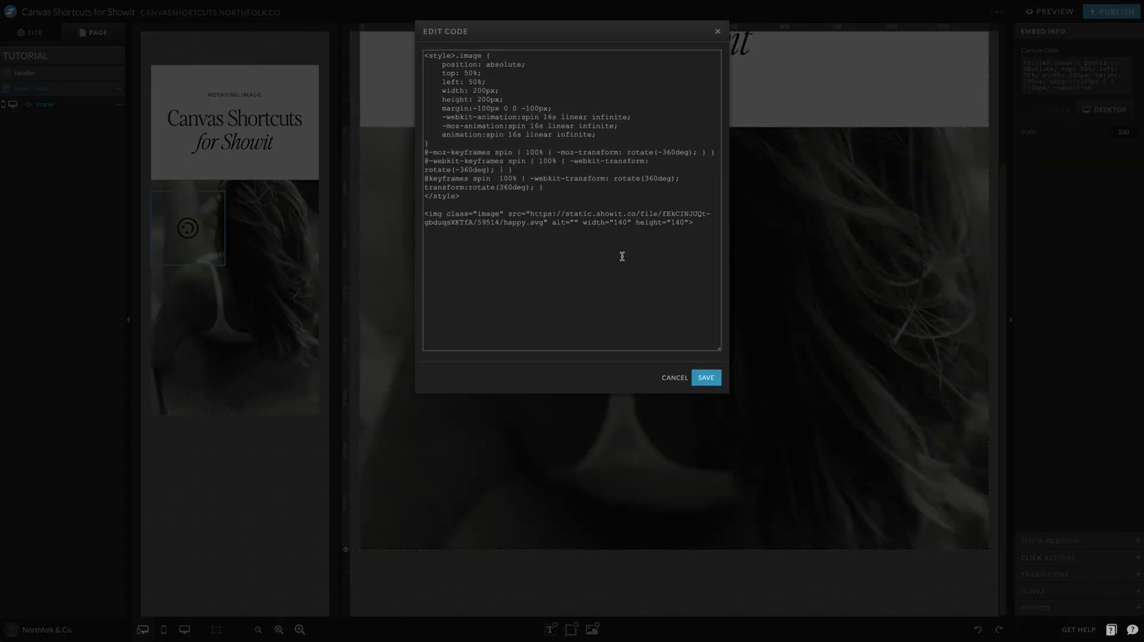
left_click(663, 152)
key("BackSpace")
key("BackSpace")
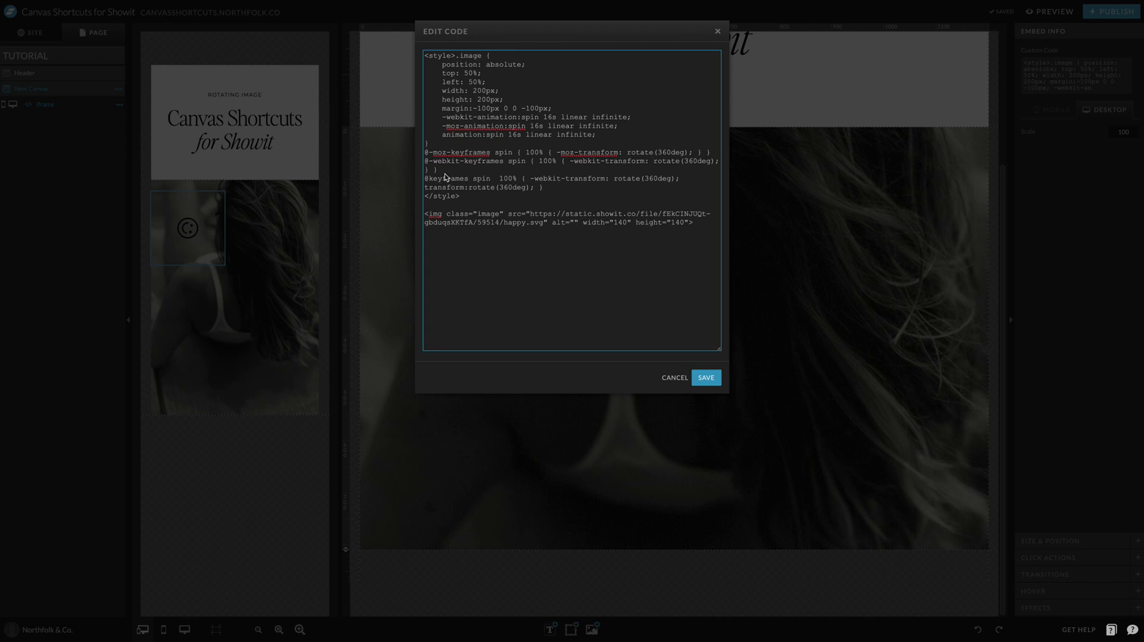
left_click(706, 378)
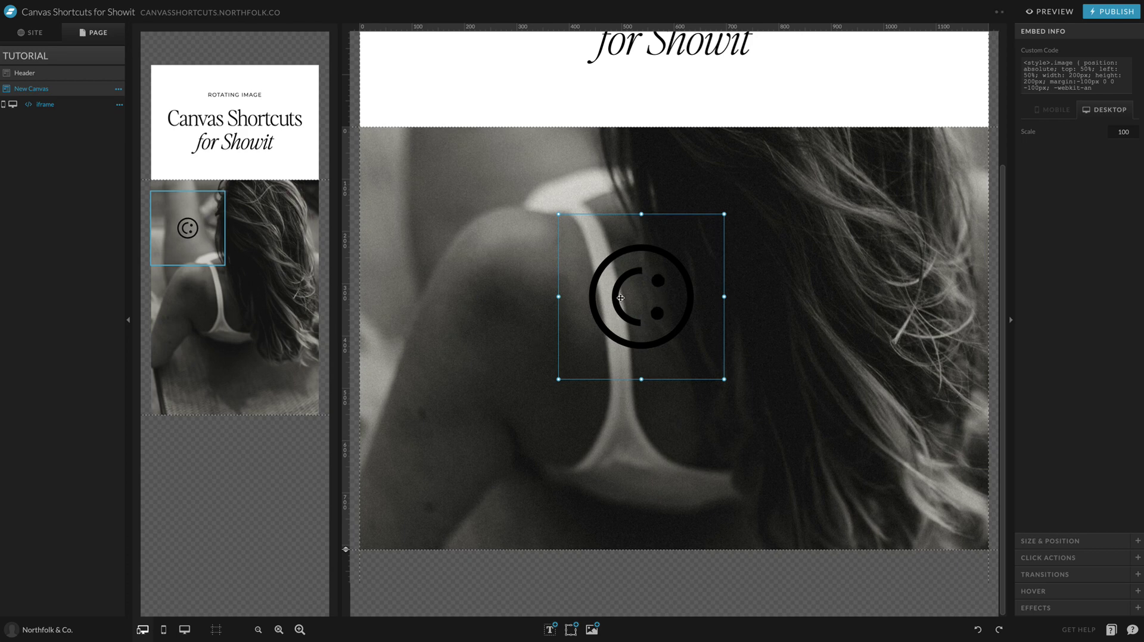
left_click(733, 277)
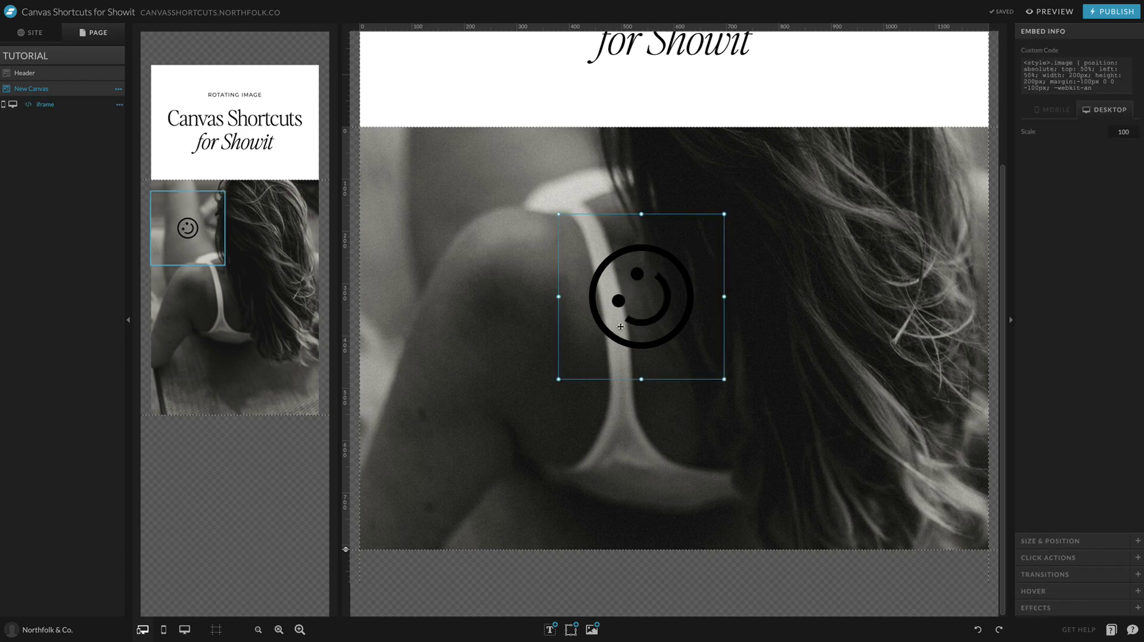
Examine the image URL in the desktop iframe's full code, and close the code editor without editing.
double_click(593, 279)
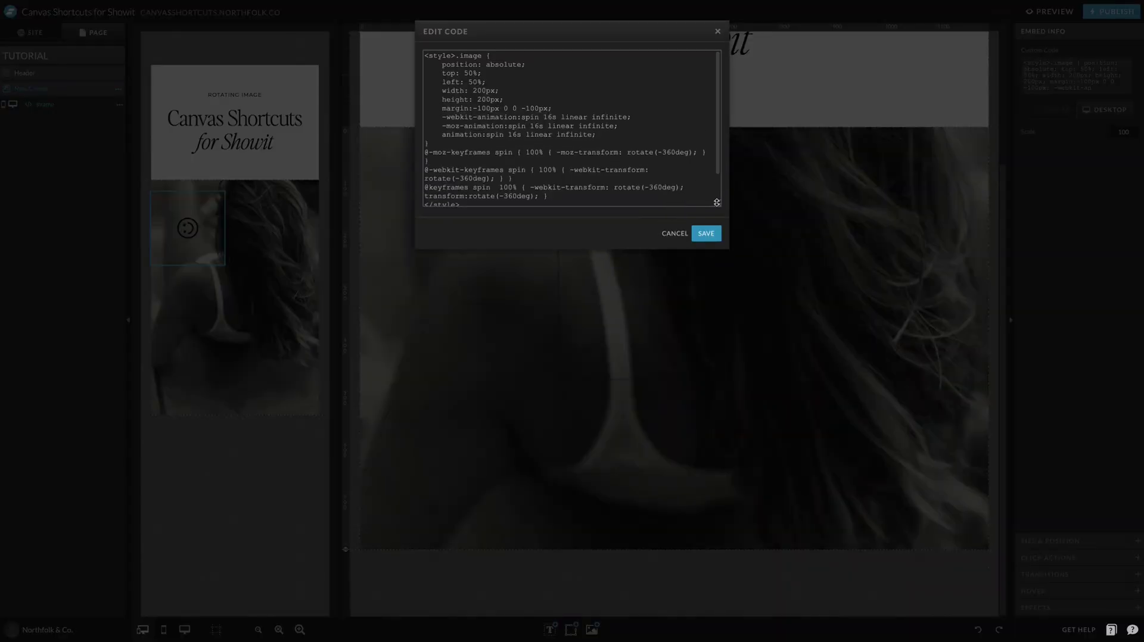
left_click_drag(717, 202, 710, 331)
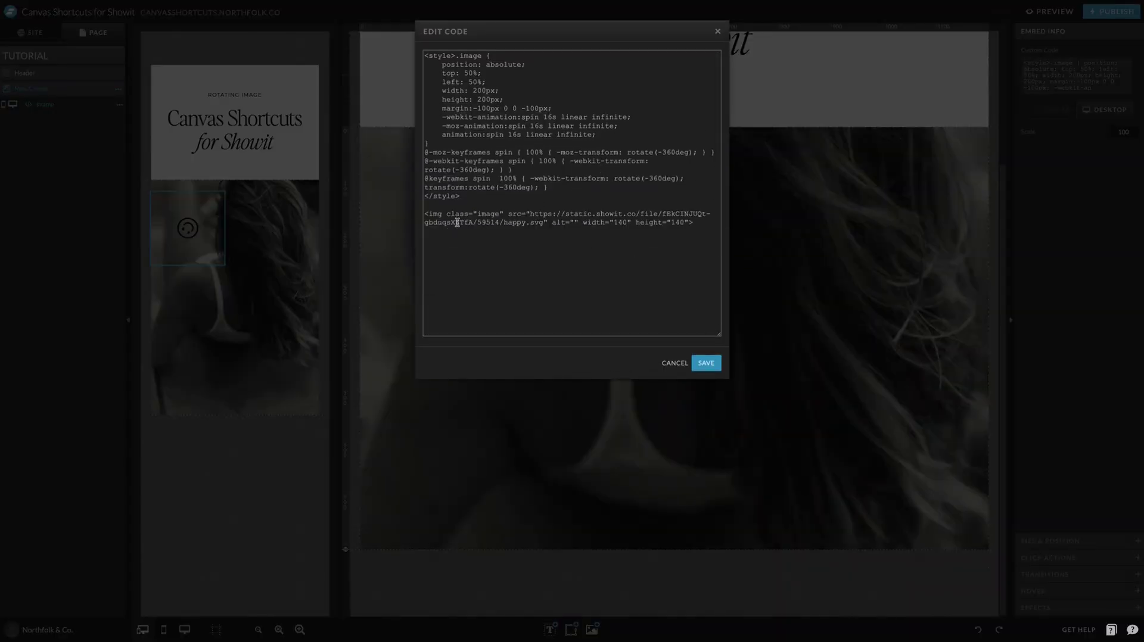
left_click(769, 356)
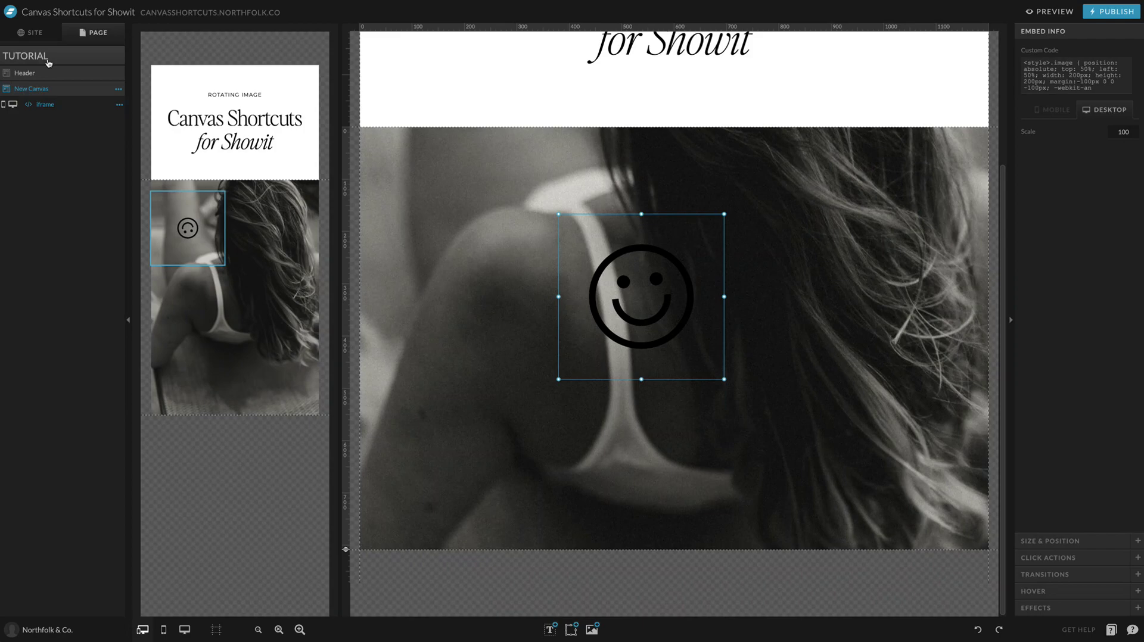
Copy the link of Showit-Icon-White-400.png from the 1 | Northfolk folder of the media library and close the library.
left_click(37, 33)
left_click(27, 88)
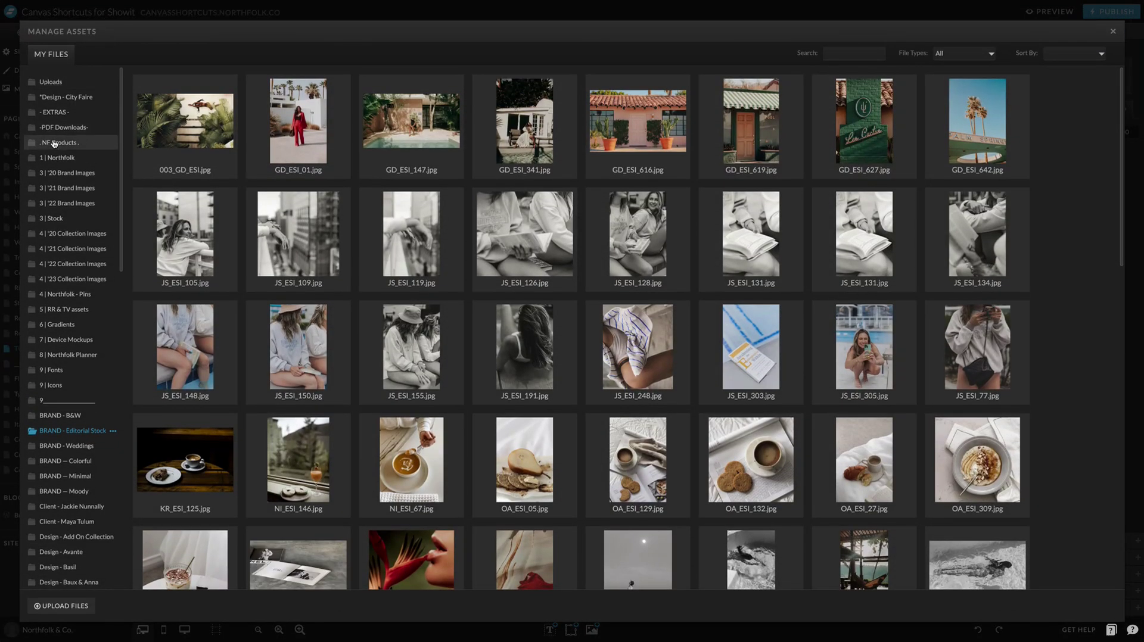
left_click(89, 112)
scroll(637, 403, "down", 1)
scroll(637, 403, "down", 15)
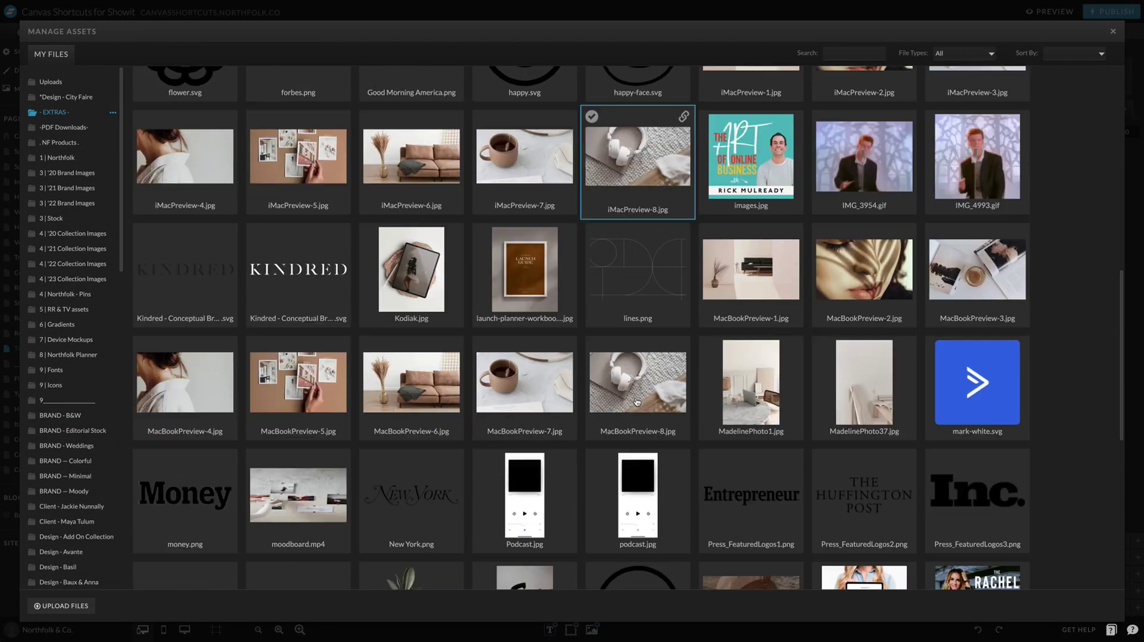
scroll(637, 403, "up", 7)
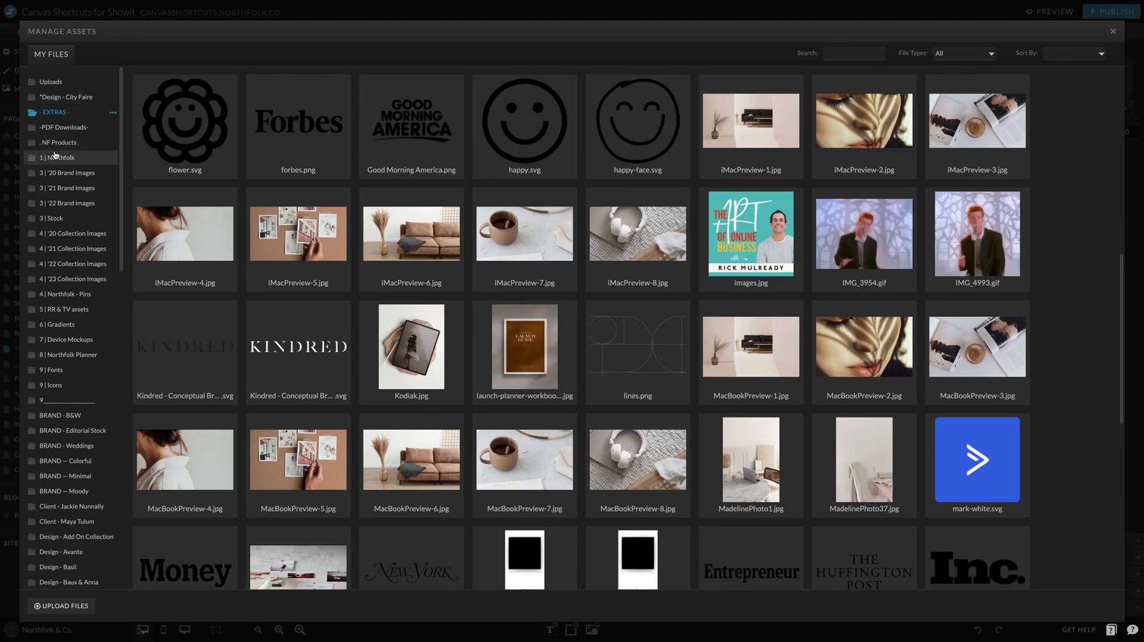
left_click(55, 156)
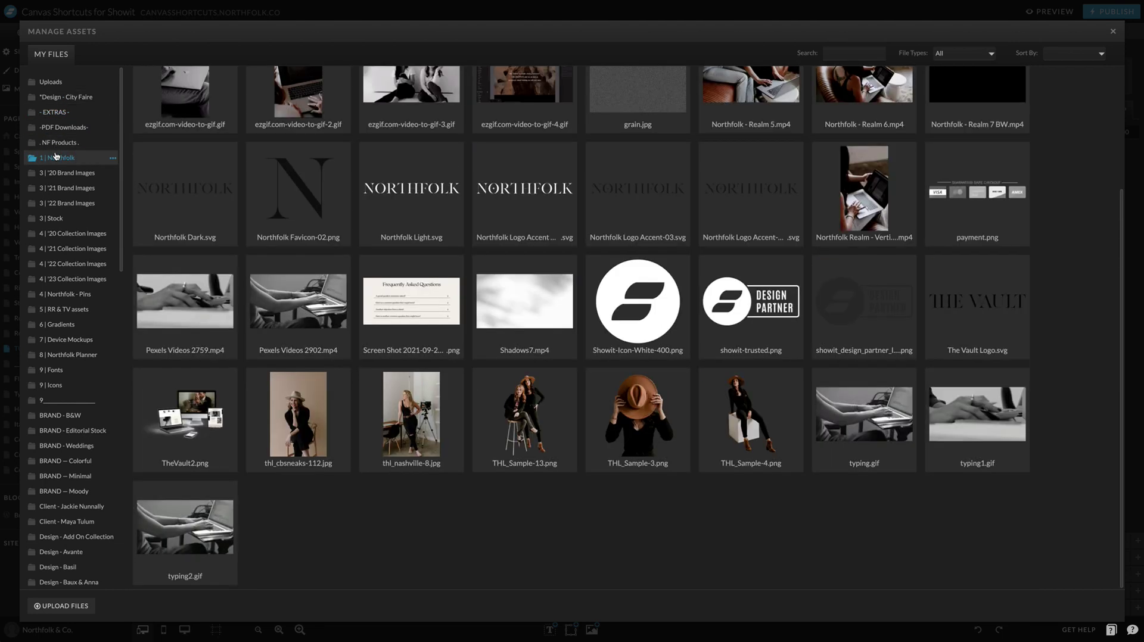
left_click(685, 262)
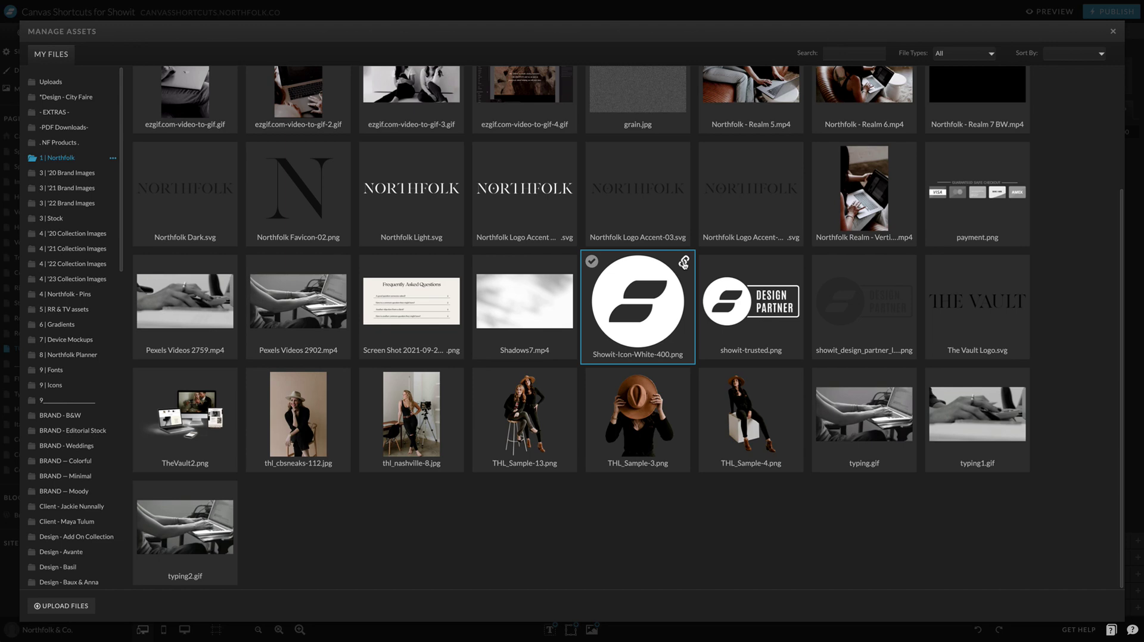
left_click(684, 264)
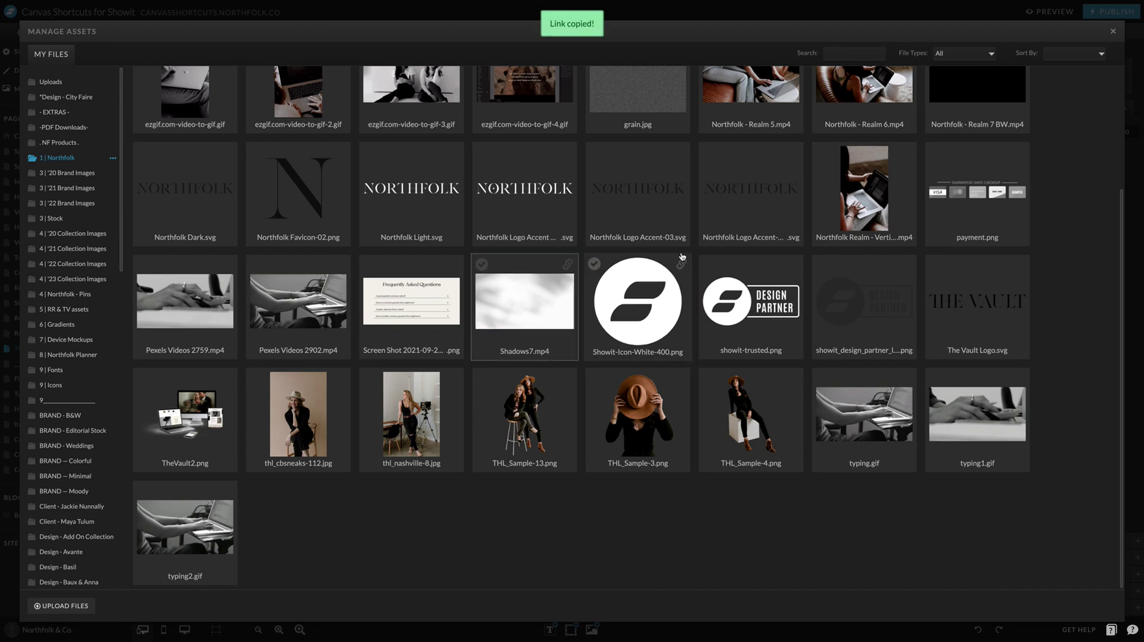
left_click(684, 10)
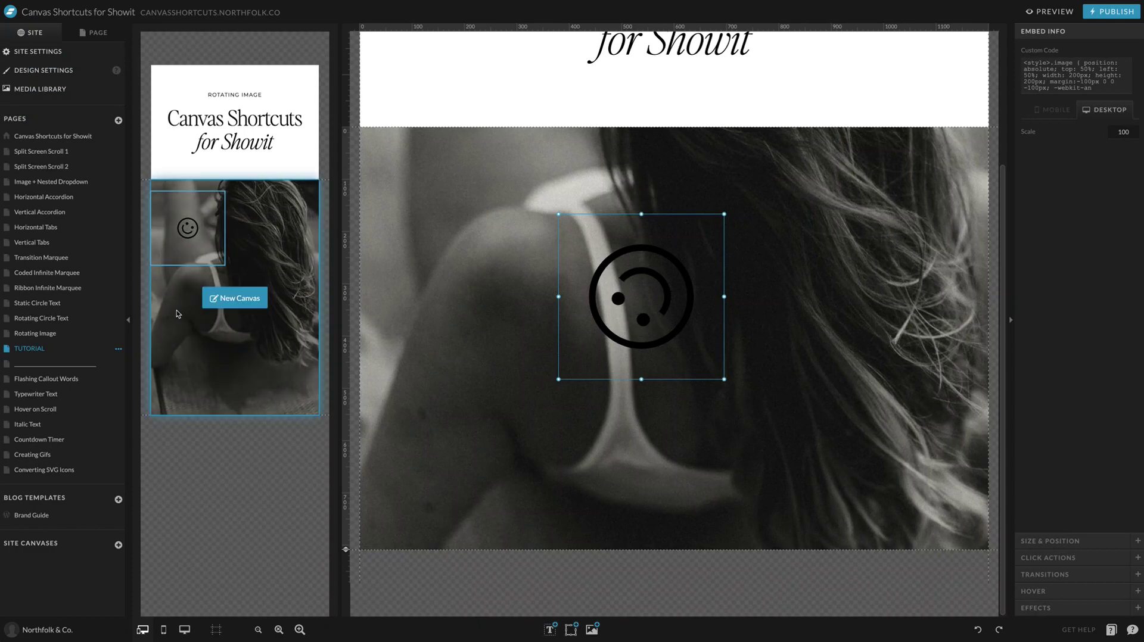
Replace the happy.svg URL in the iframe code's img src with the copied Showit-Icon-White-400.png link and save the code.
double_click(654, 354)
left_click_drag(716, 203, 717, 442)
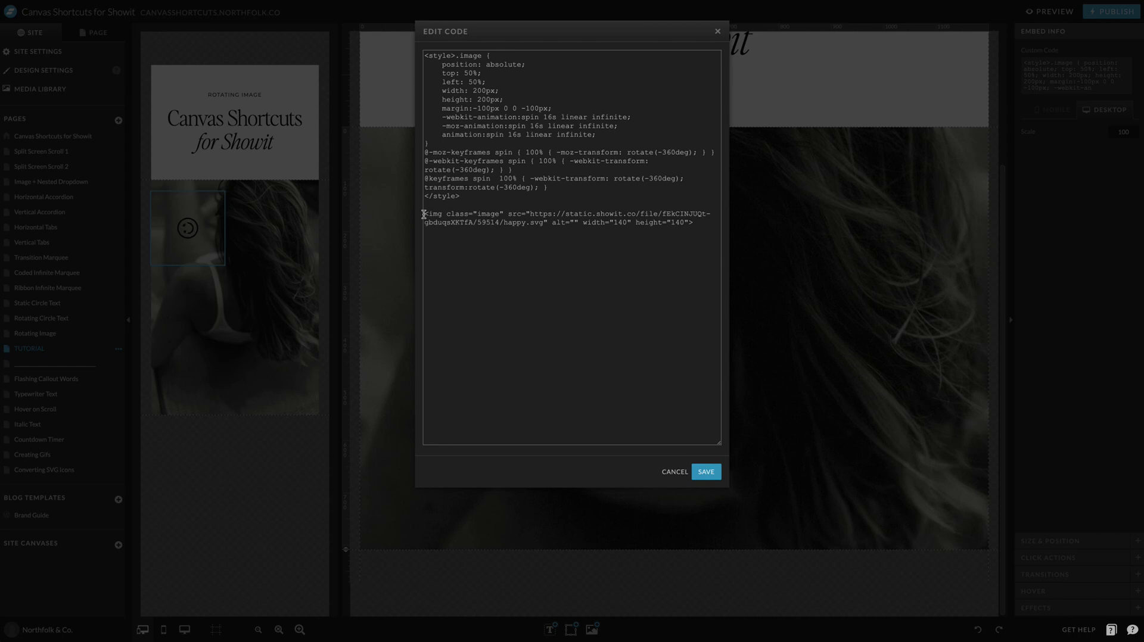
left_click_drag(423, 214, 581, 271)
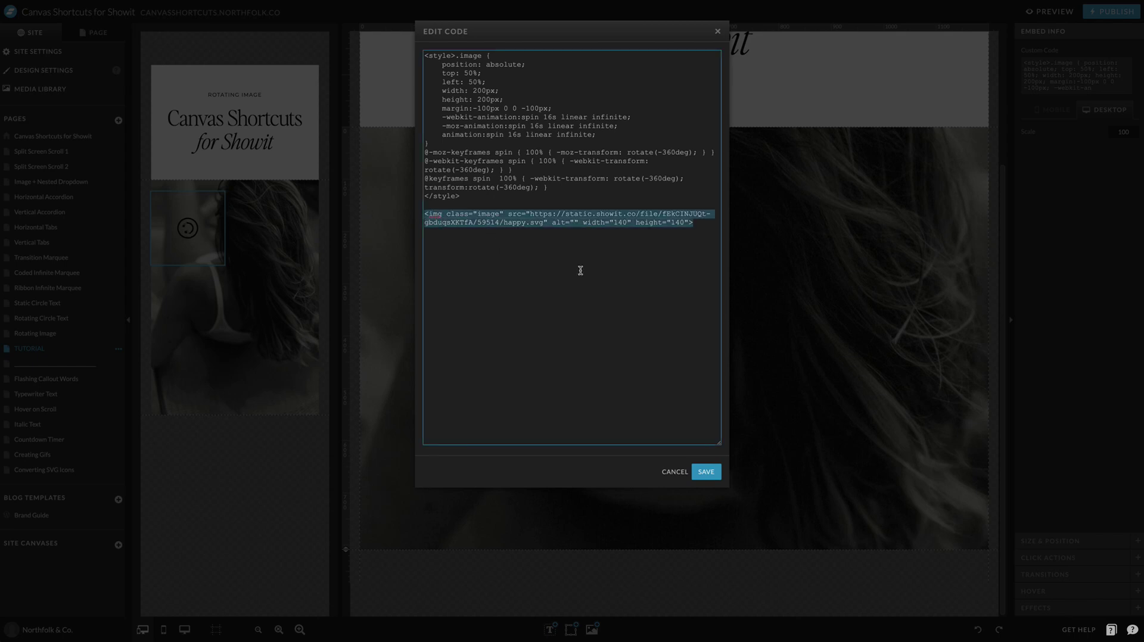
double_click(542, 214)
left_click_drag(527, 216, 537, 226)
key("ctrl+v")
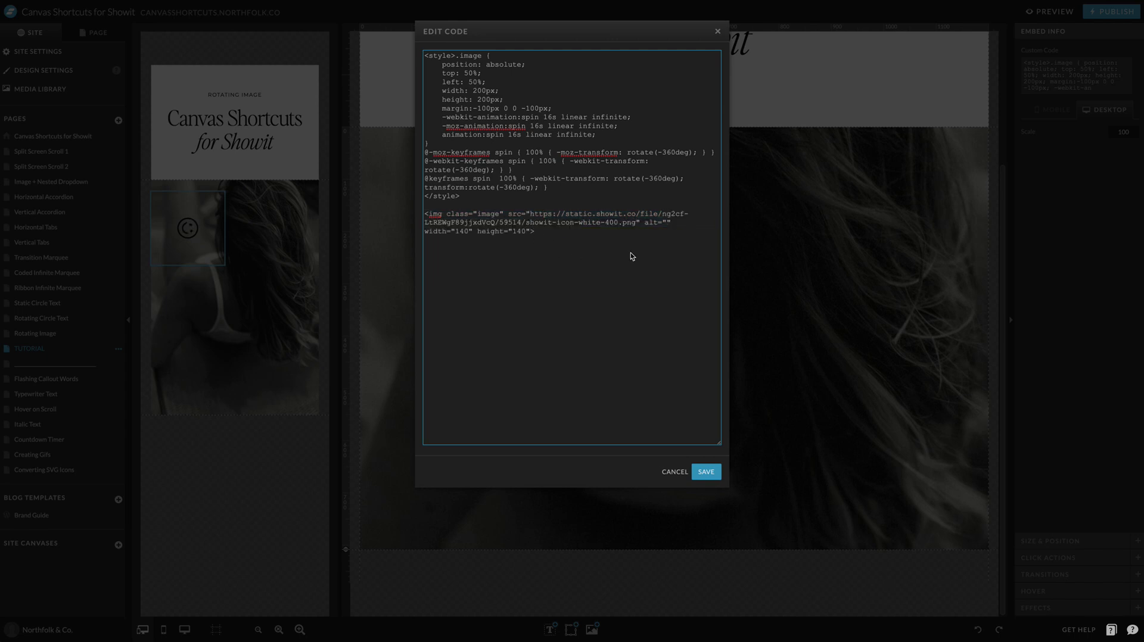
left_click(693, 477)
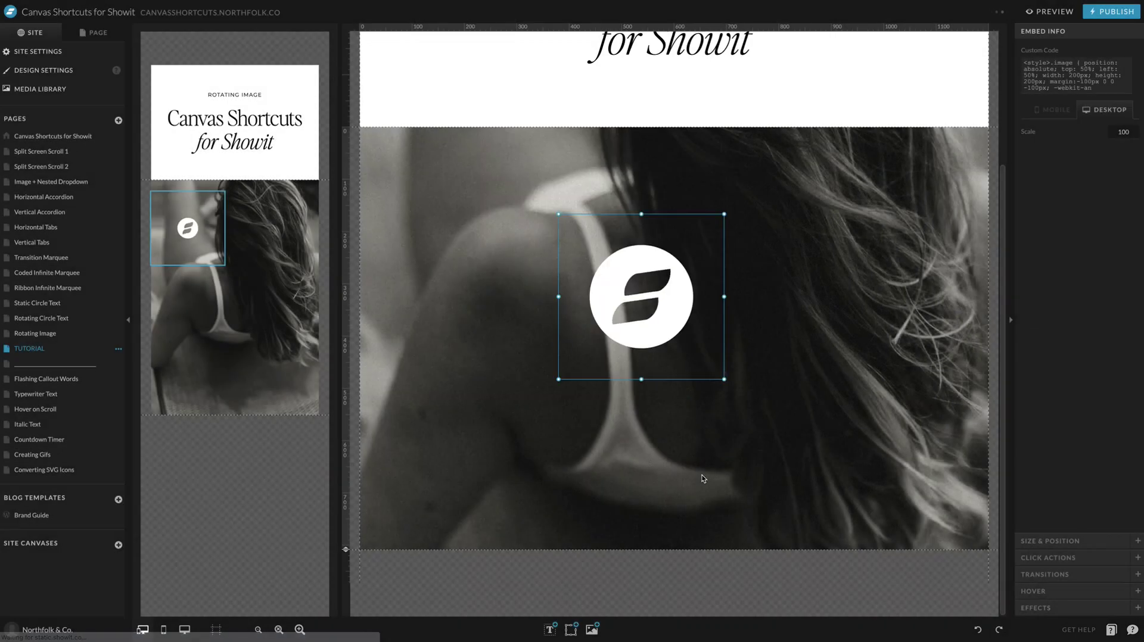
Move the desktop iframe to about X 442, Y 246 on the canvas, and open the size and position settings.
left_click_drag(714, 353, 747, 395)
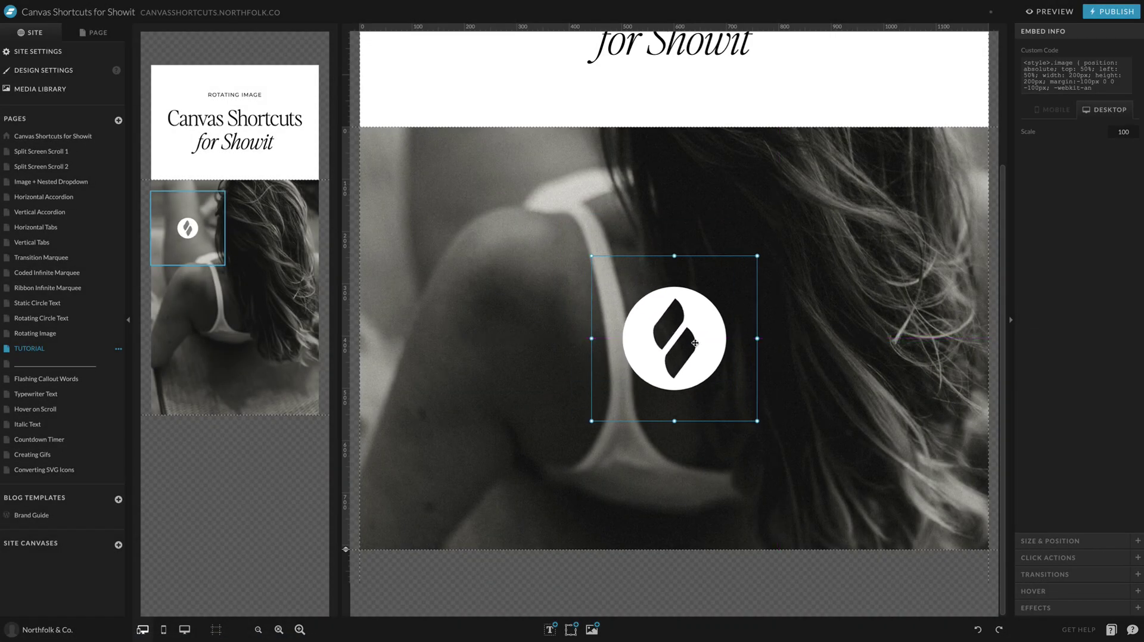
left_click(1067, 541)
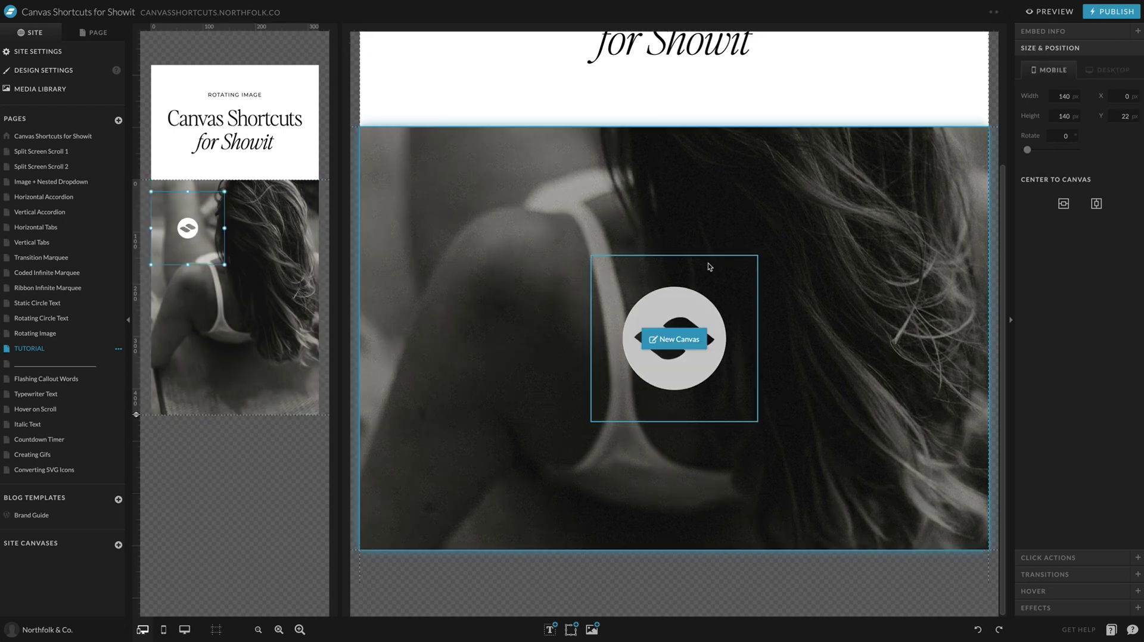
left_click(822, 260)
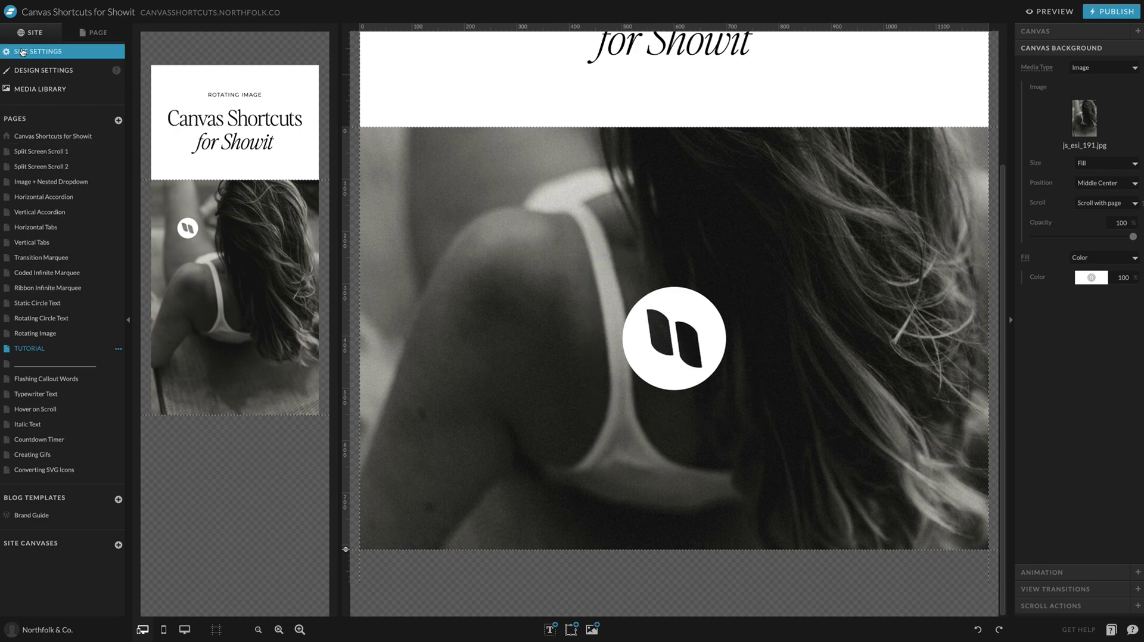
left_click(29, 76)
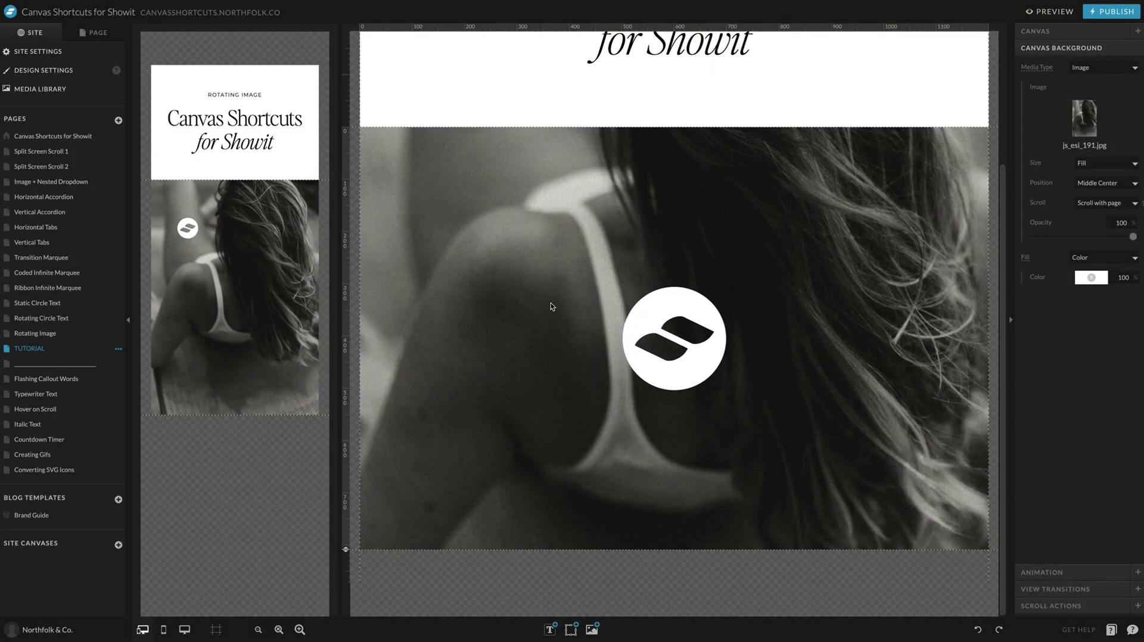
double_click(607, 384)
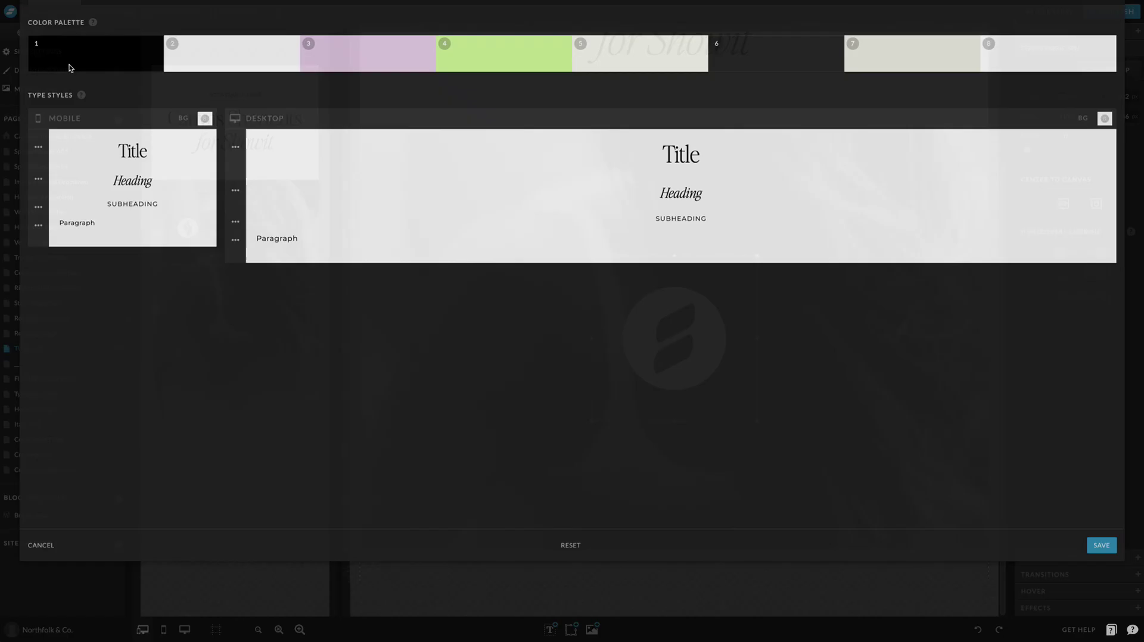
left_click(70, 68)
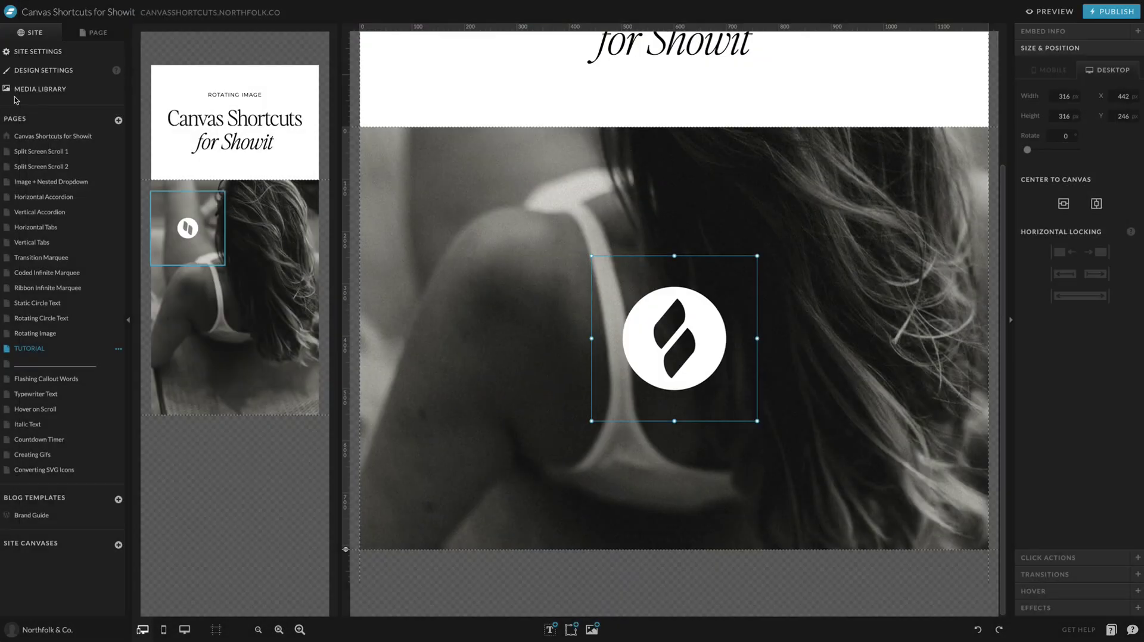
Copy the link of Join3.svg from the 5 | RR & TV assets folder of the media library and close the library.
left_click(14, 95)
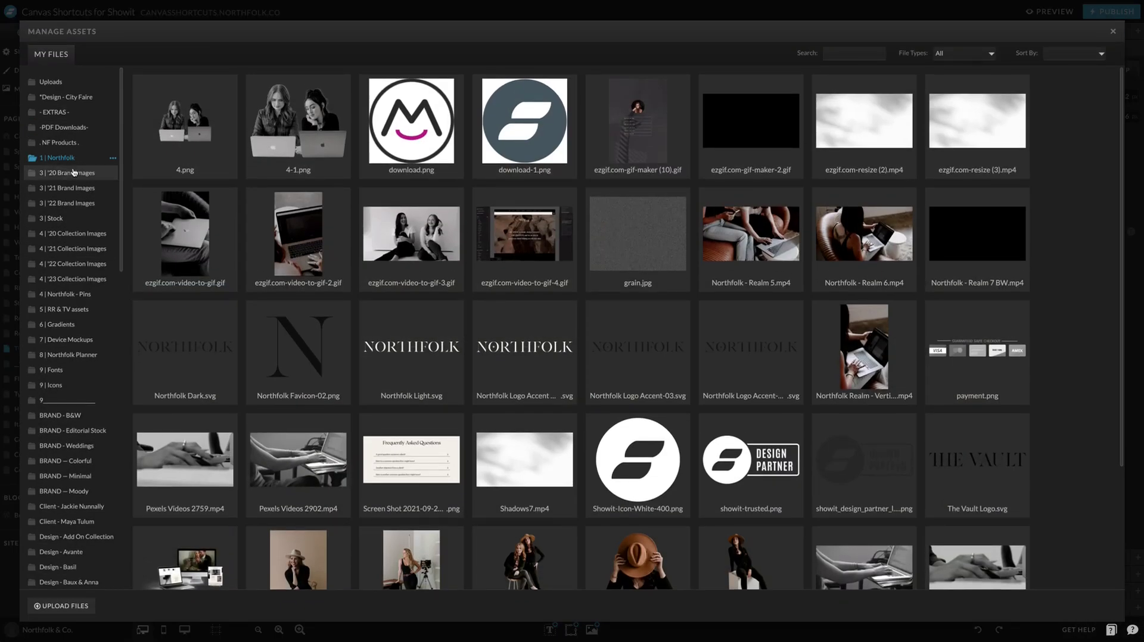
scroll(345, 320, "down", 3)
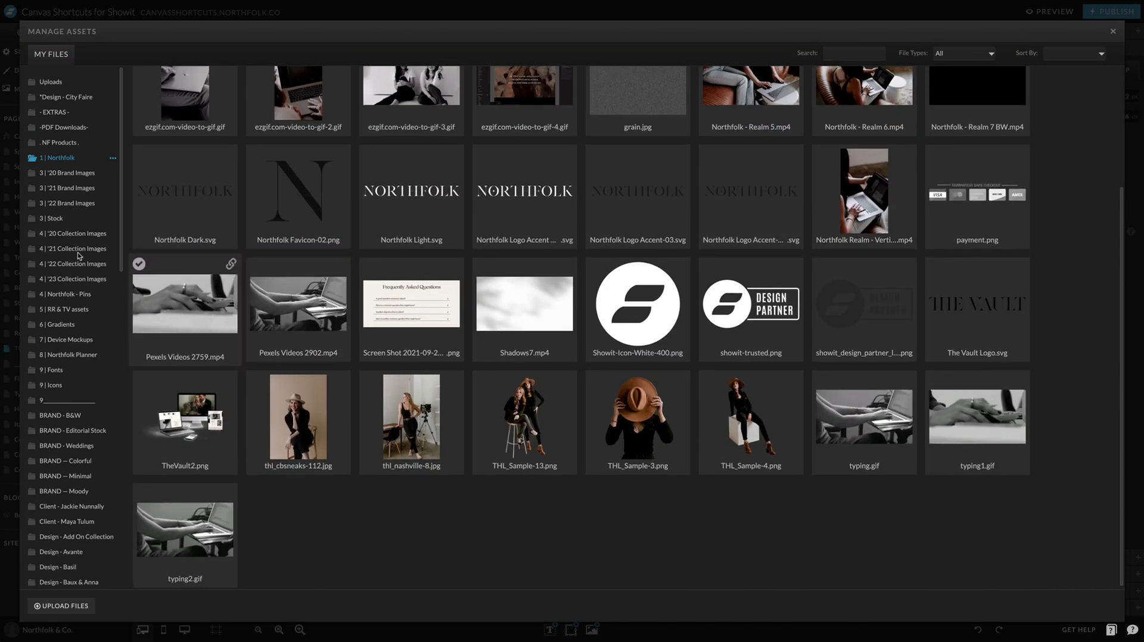
left_click(64, 309)
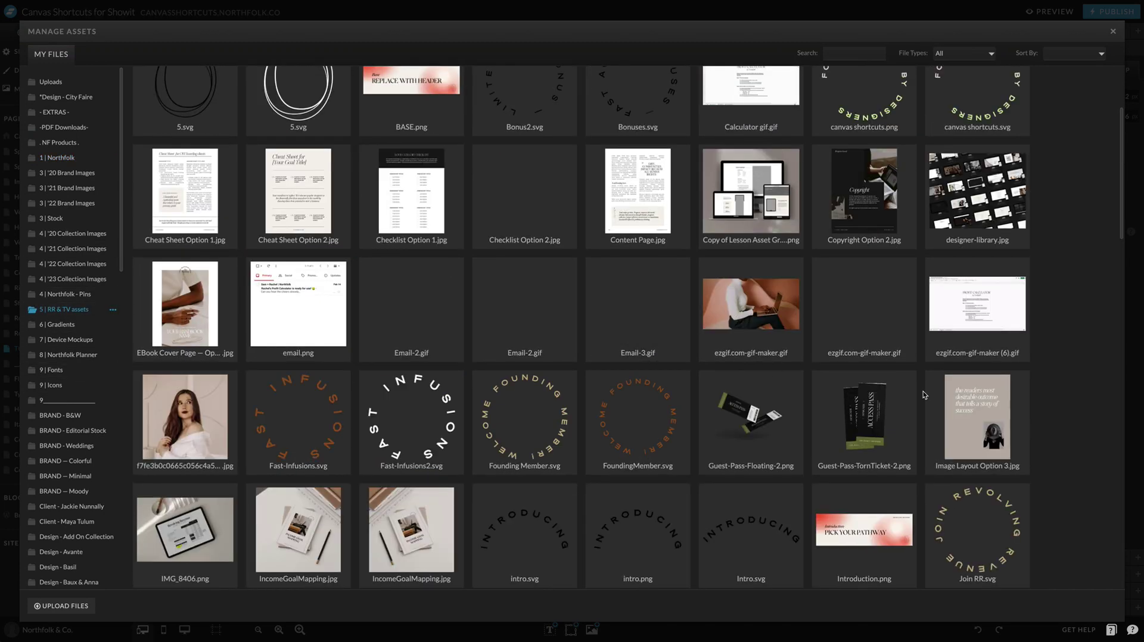
scroll(924, 395, "up", 3)
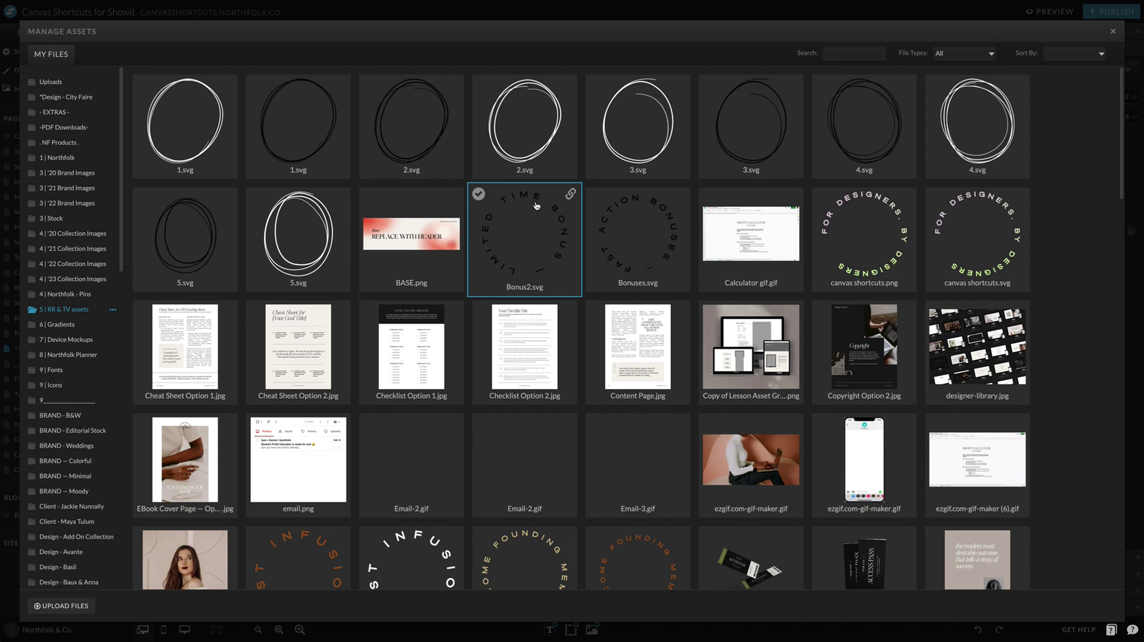
scroll(539, 210, "down", 2)
scroll(539, 209, "down", 5)
scroll(539, 206, "down", 2)
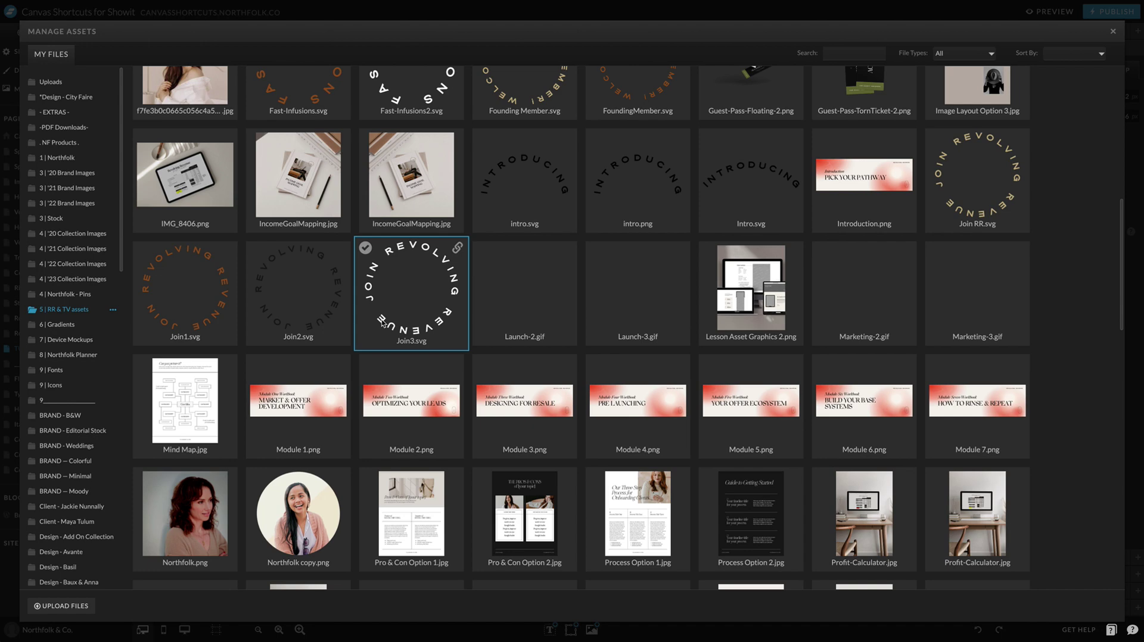
left_click(458, 250)
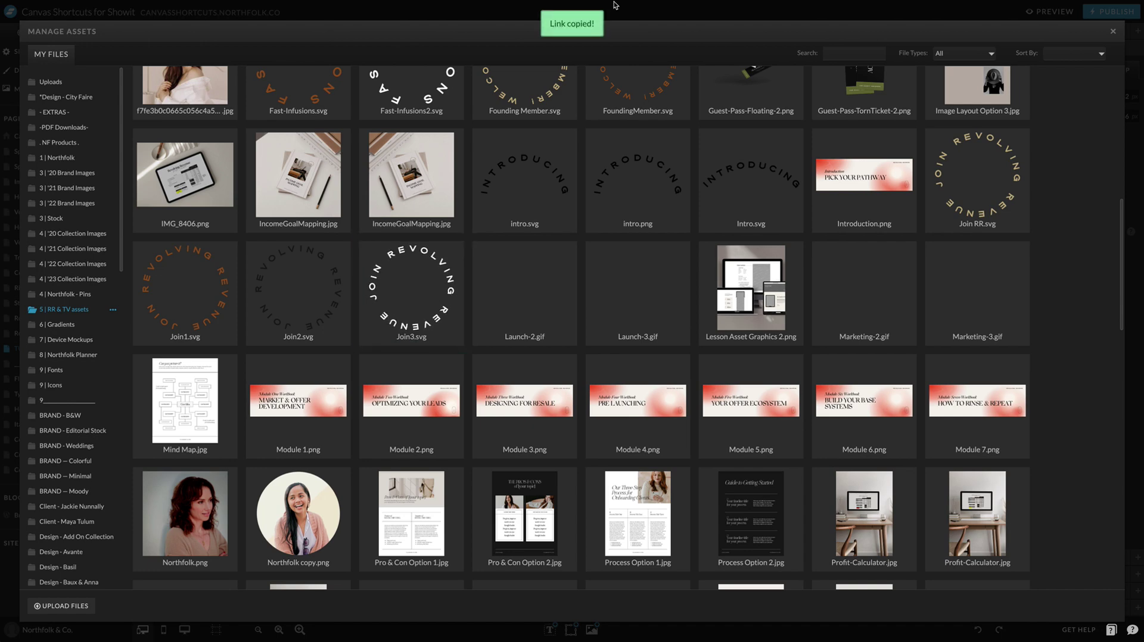
key("Escape")
Replace the Showit-Icon-White-400.png URL in the iframe code's img src with the copied Join3.svg link and save the code.
double_click(690, 334)
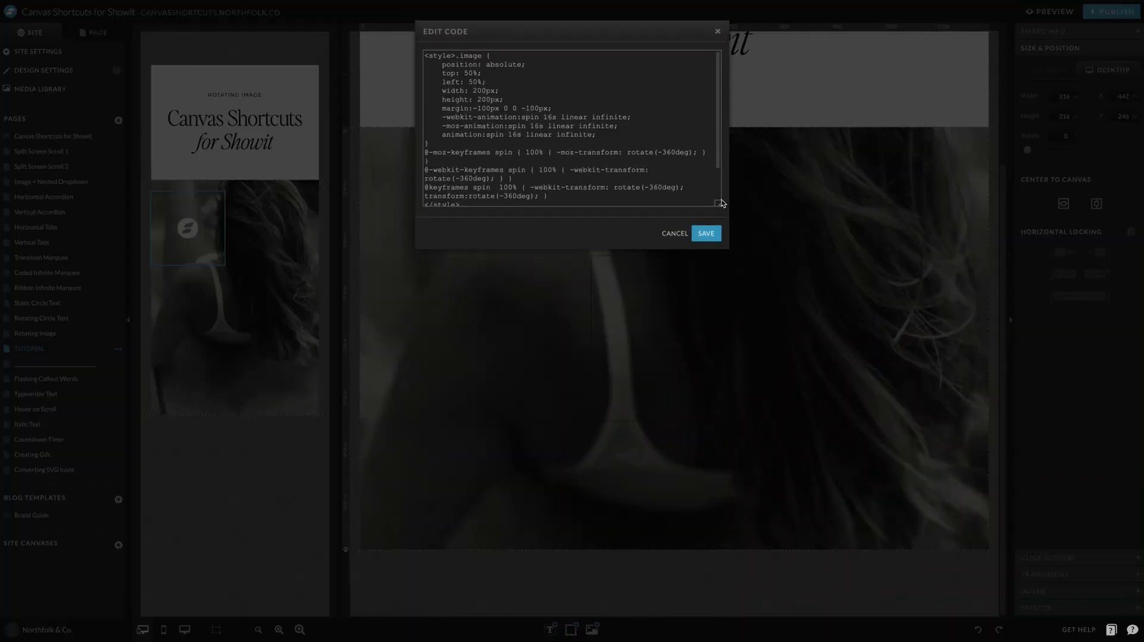
left_click_drag(739, 320, 752, 429)
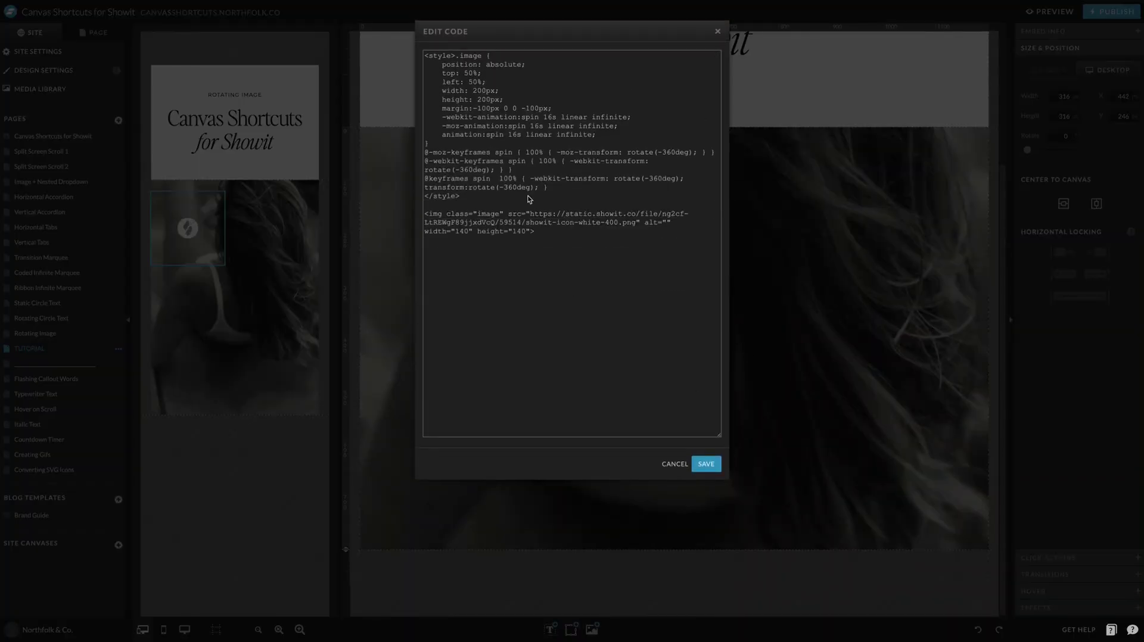
left_click_drag(530, 215, 637, 226)
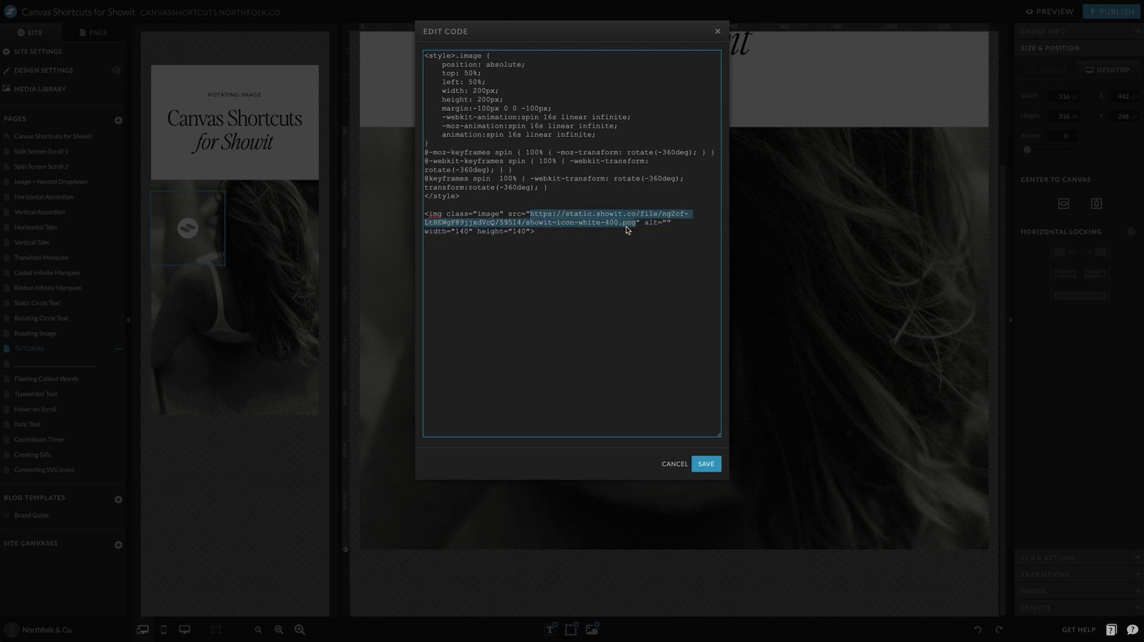
key("ctrl+v")
left_click(706, 464)
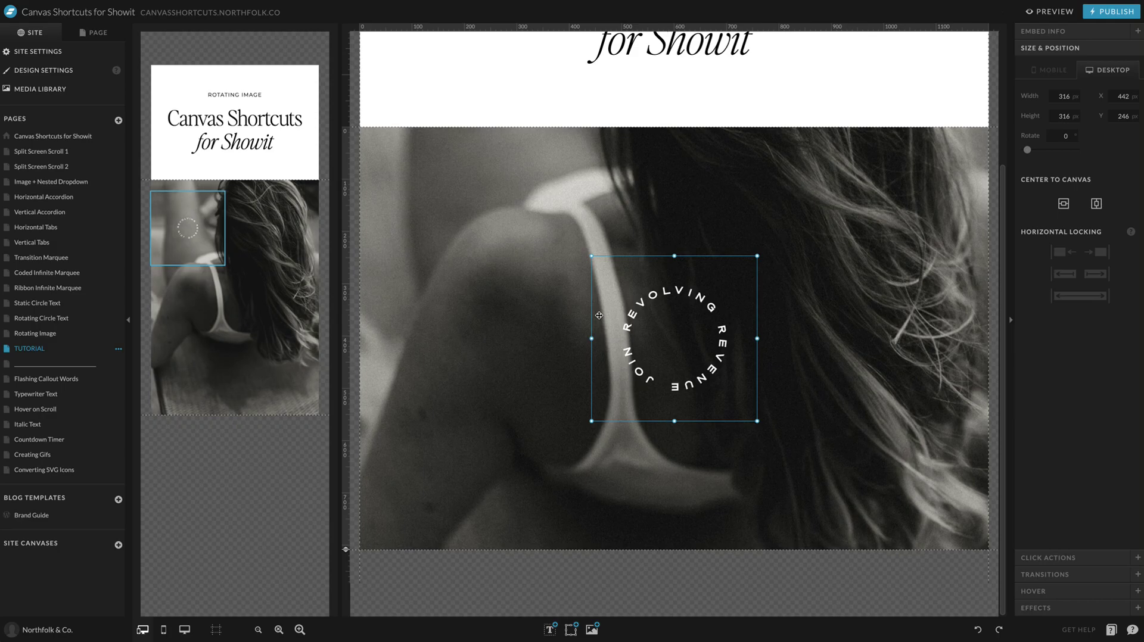
Set the spin duration to 6s in all three animation lines of the iframe code and save it.
double_click(737, 346)
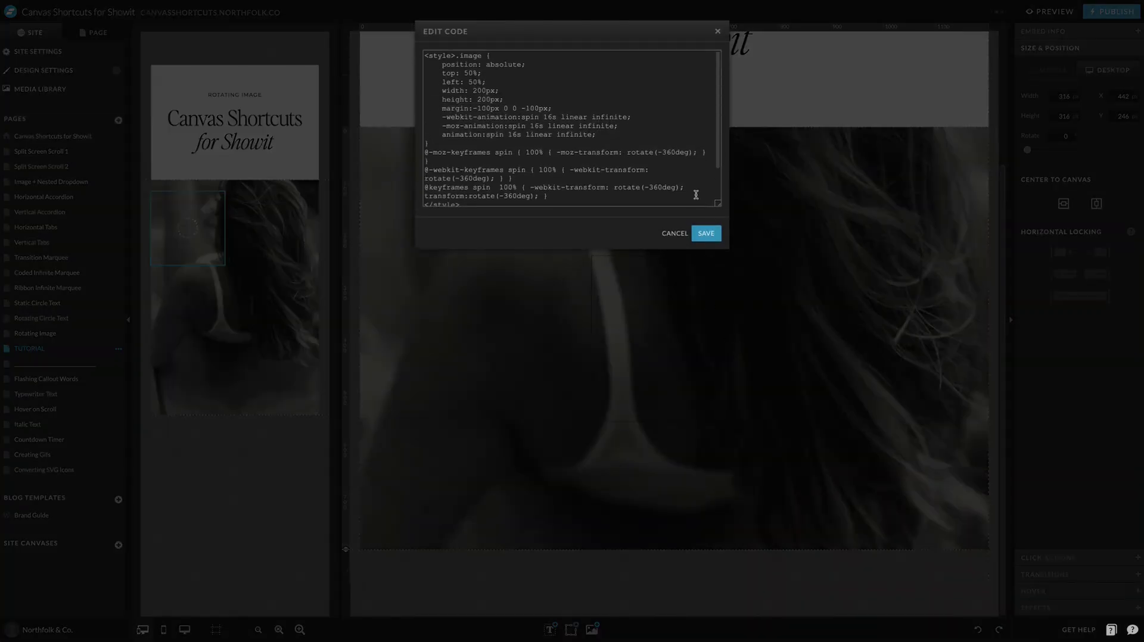
left_click_drag(716, 211, 717, 349)
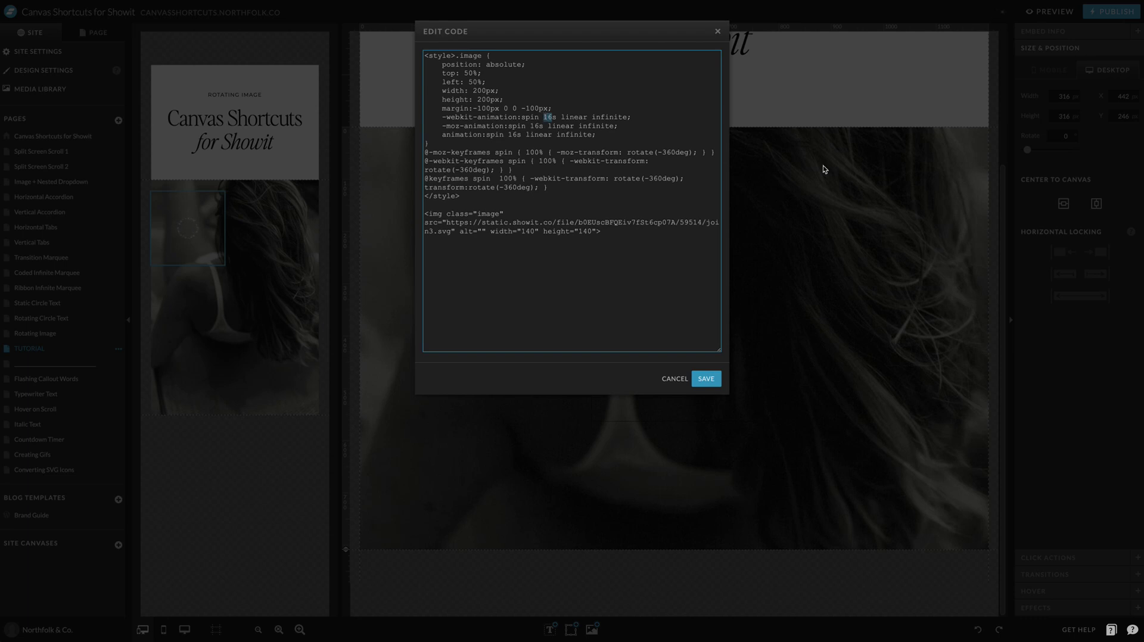
type("6")
key("BackSpace")
key("BackSpace")
type("6")
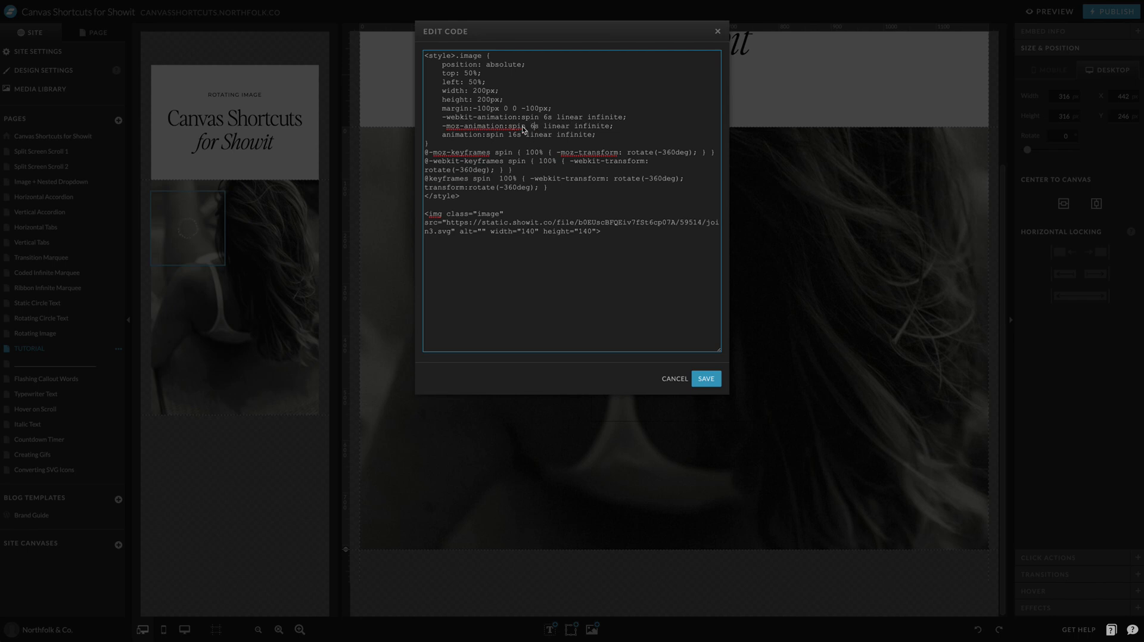
key("BackSpace")
left_click(709, 379)
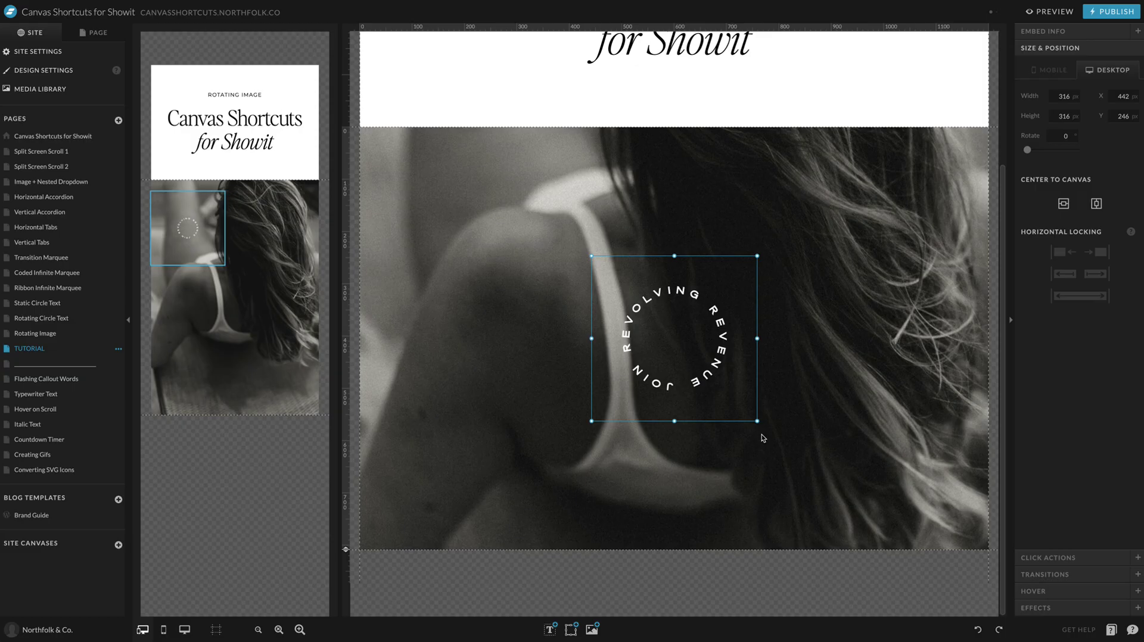
Set the spin duration to 26s in all three animation lines of the iframe code, save it, and deselect the iframe.
double_click(704, 370)
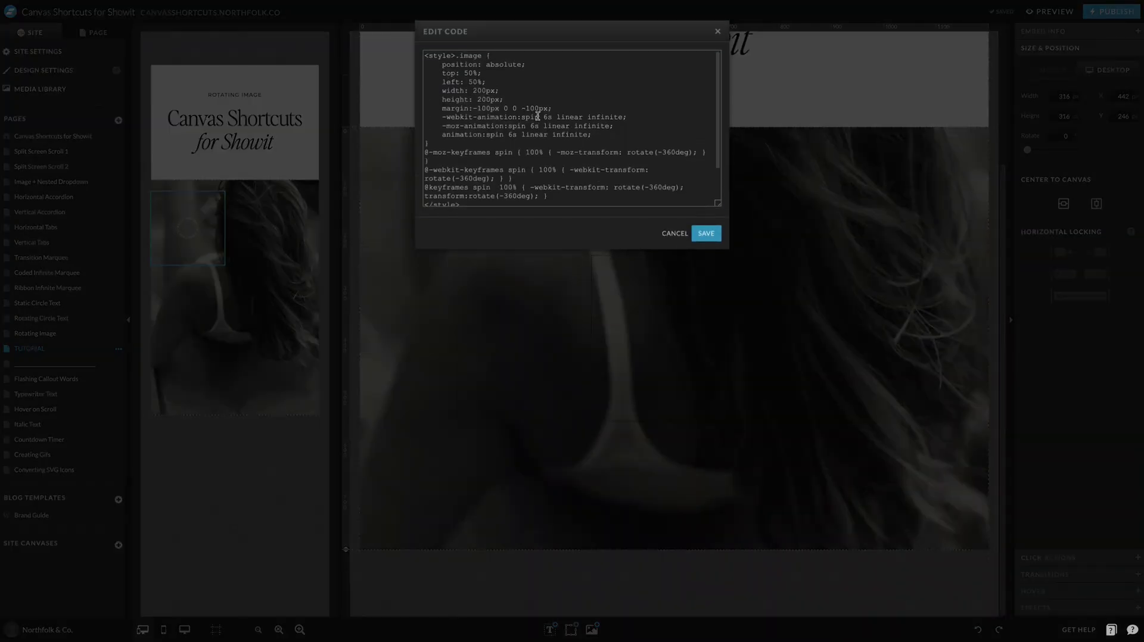
type("2")
left_click(531, 126)
type("22")
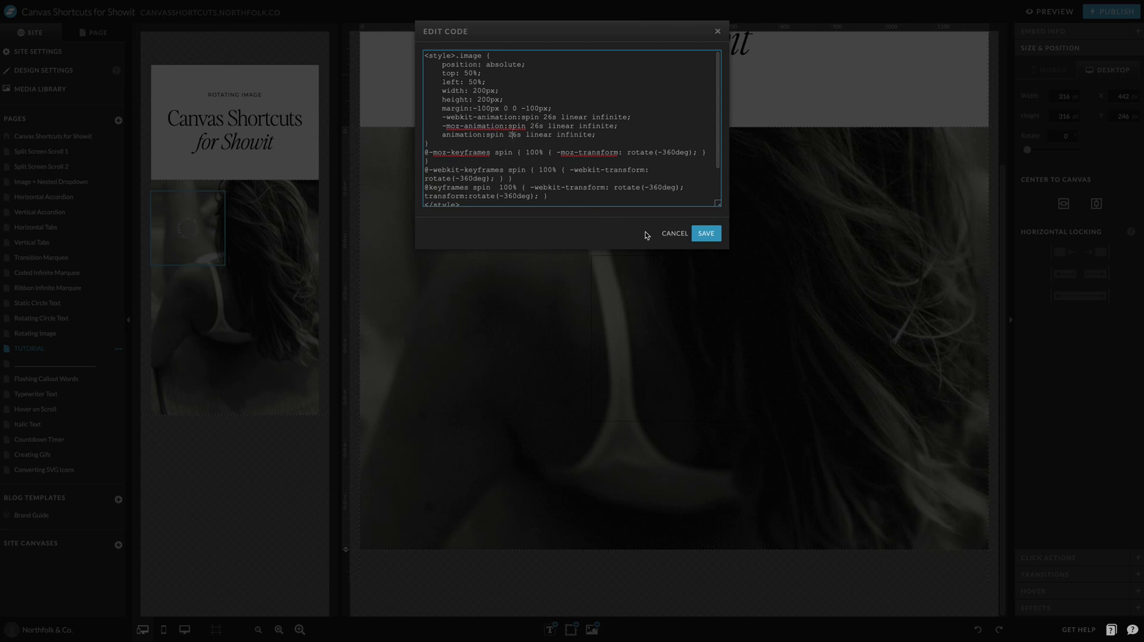
left_click(706, 233)
left_click(789, 281)
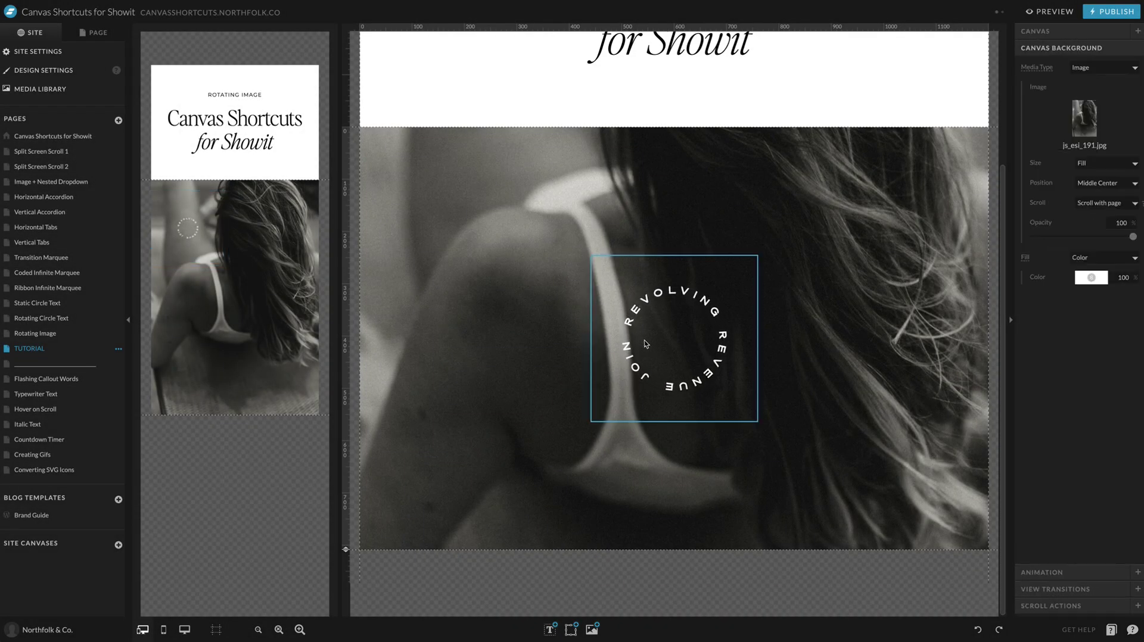
Copy the link of the JPG of a person by a wire fence from the BRAND - B&W media folder and close the library.
left_click(18, 72)
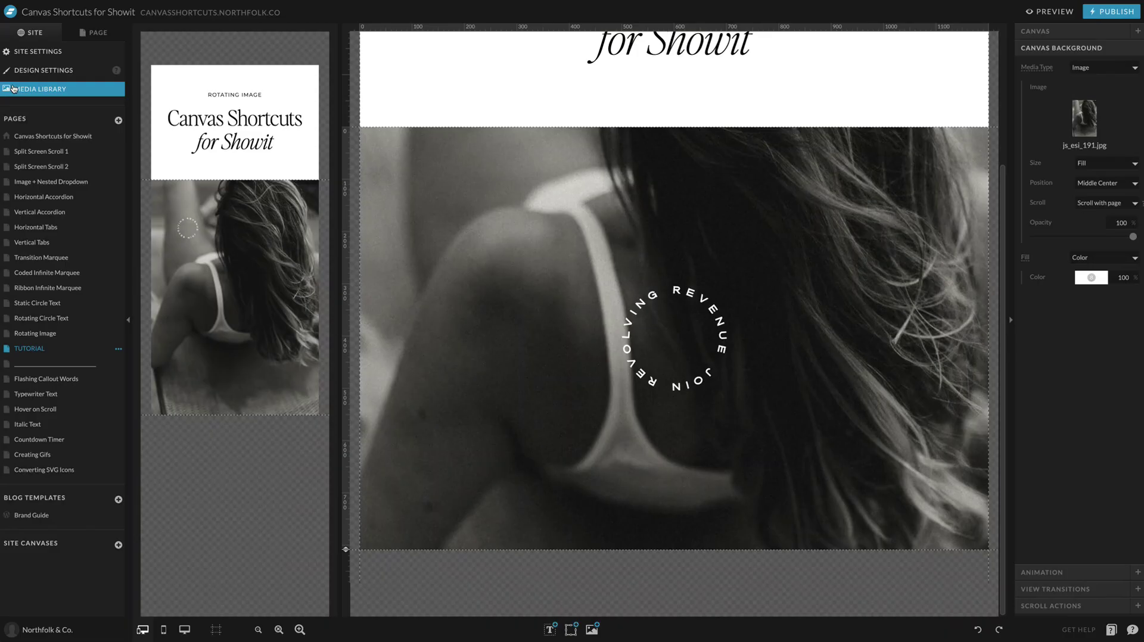
left_click(12, 88)
scroll(160, 271, "down", 5)
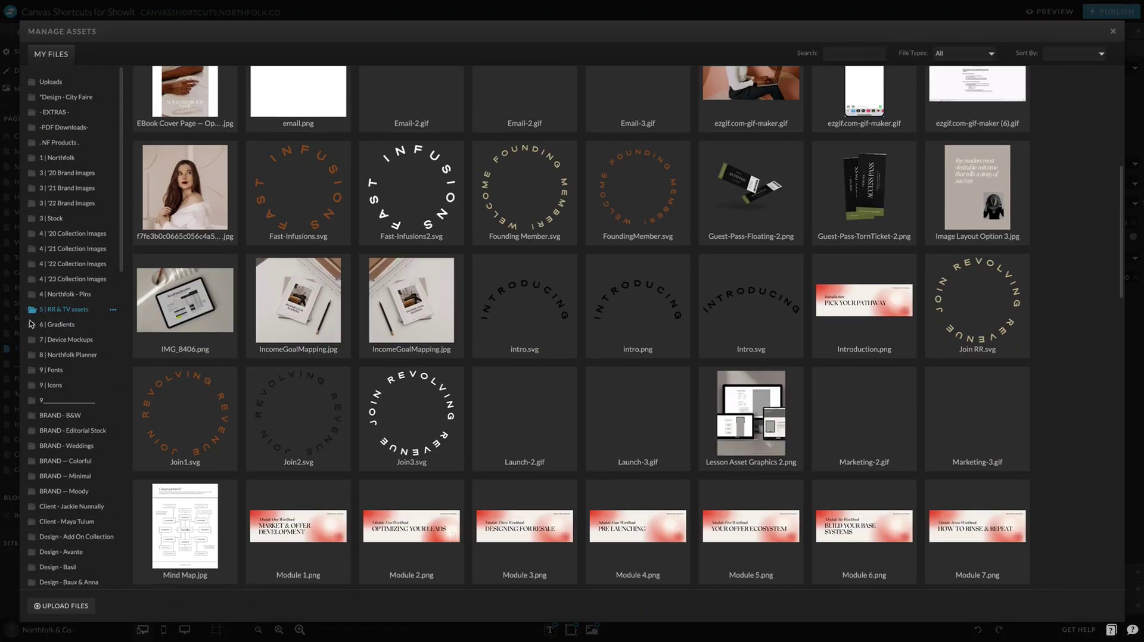
left_click(63, 415)
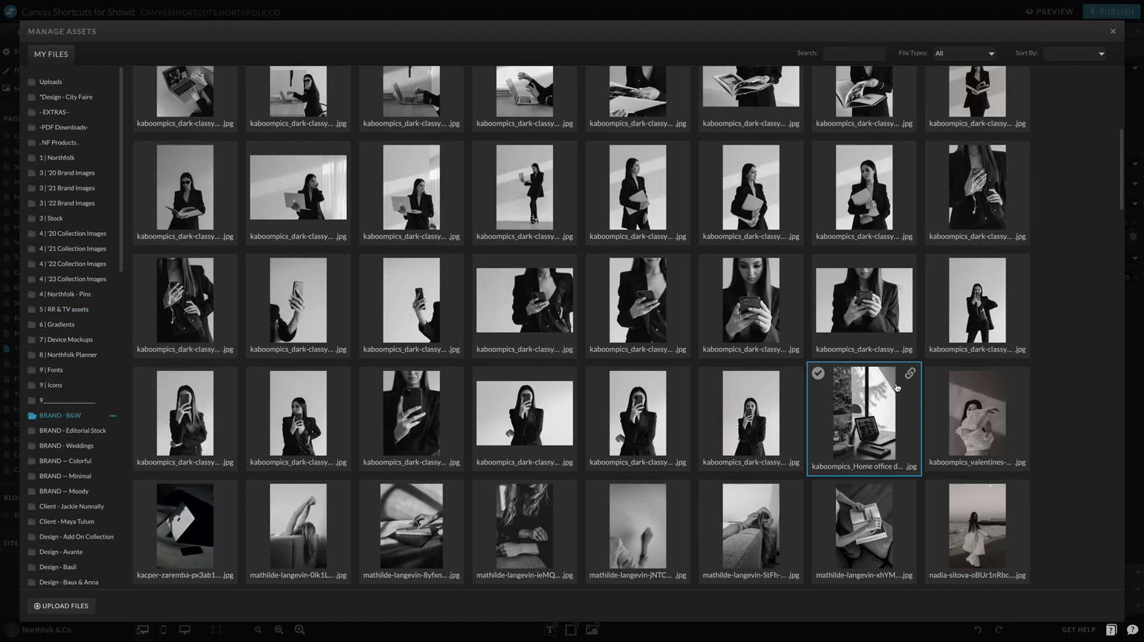
scroll(774, 351, "up", 4)
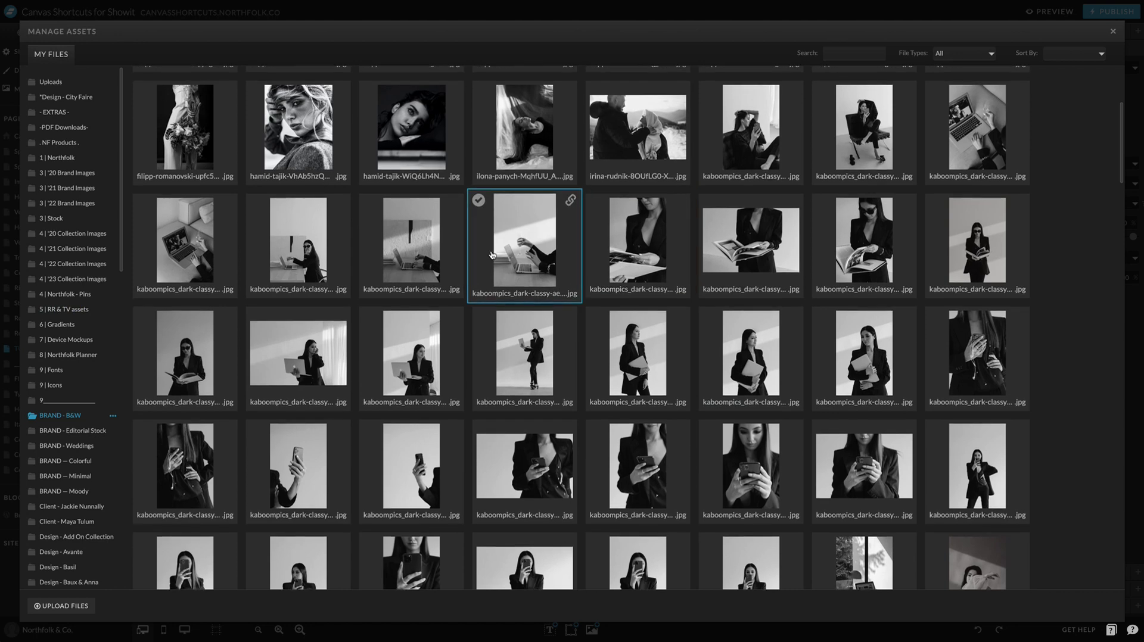
scroll(958, 266, "up", 3)
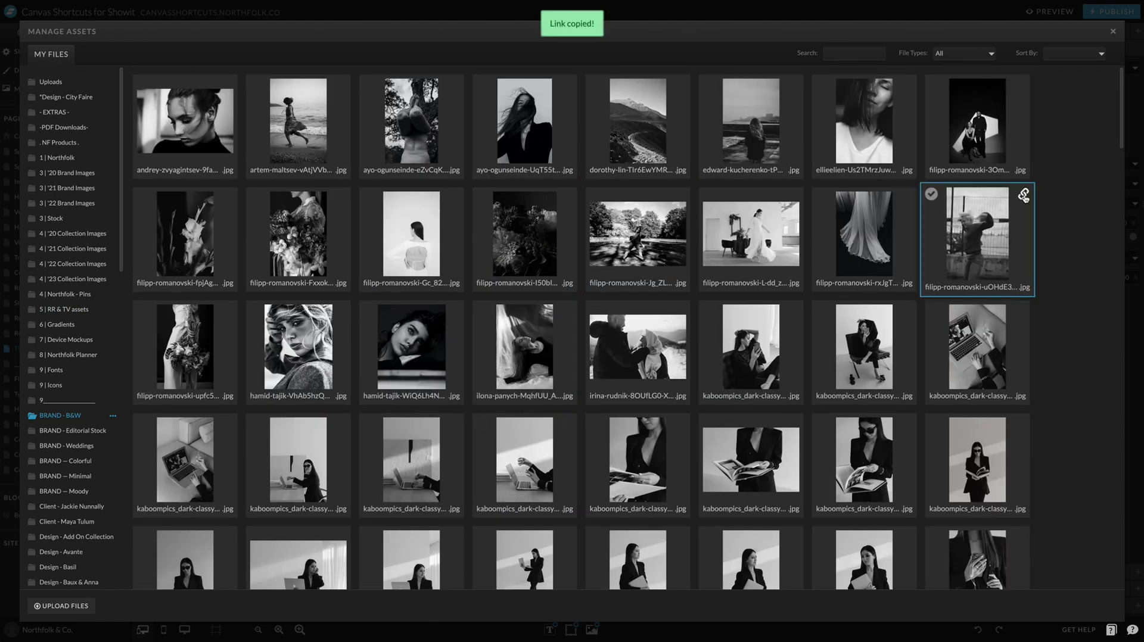
left_click(715, 14)
Replace the Join3.svg URL in the iframe code's img src with the copied wire-fence JPG link and save the code.
left_click(674, 334)
double_click(670, 268)
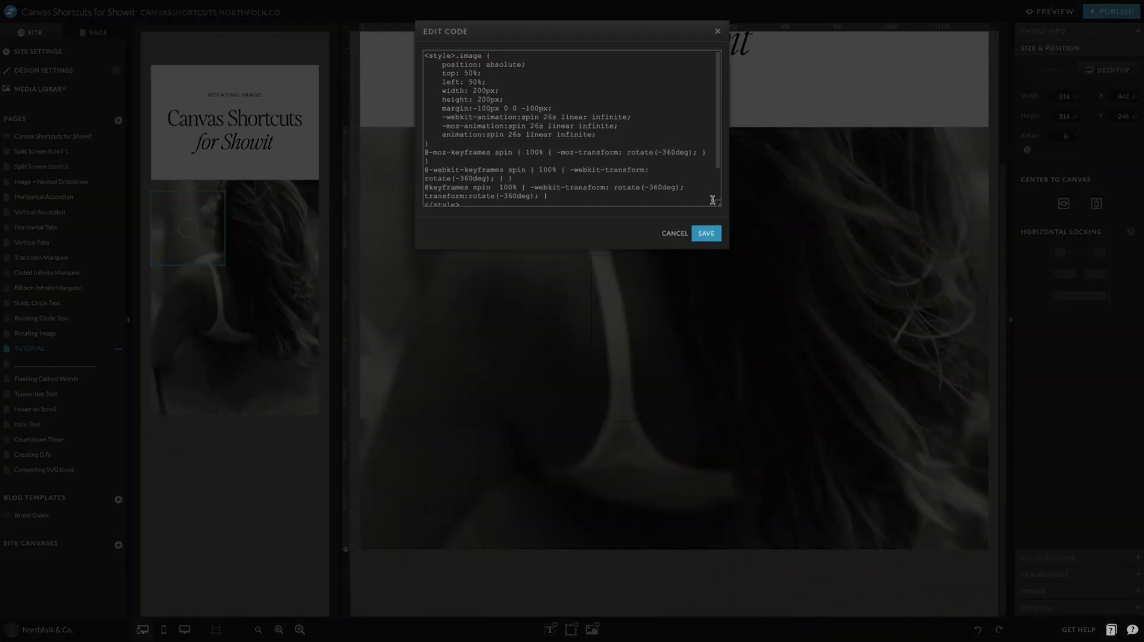
left_click_drag(718, 202, 663, 331)
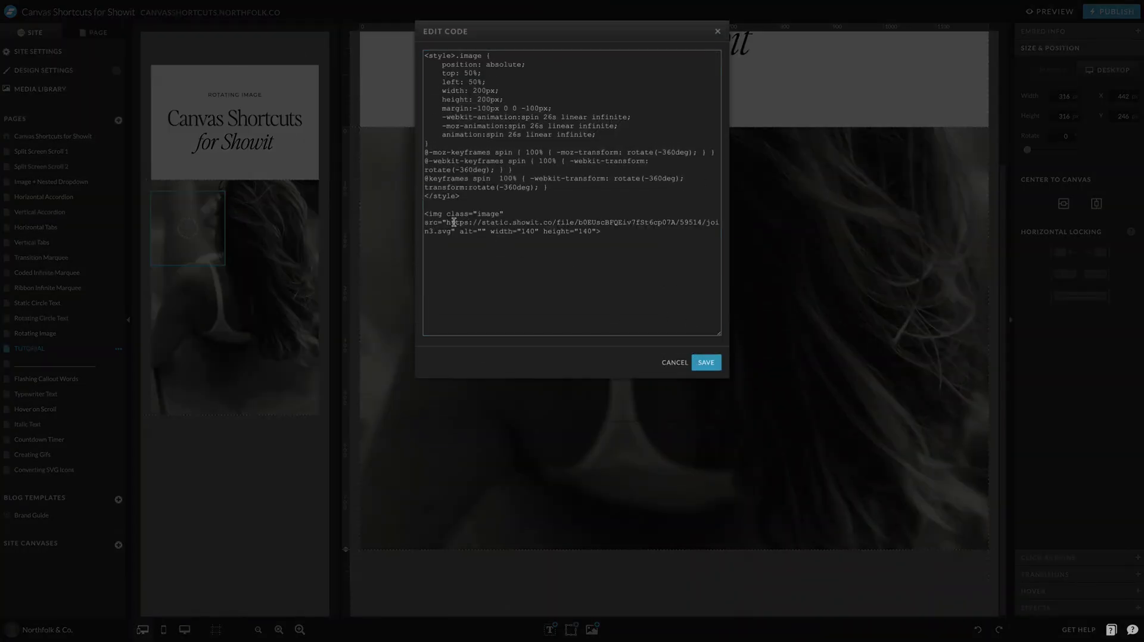
type("https://static.showit.co/file/kWBD8WXYTaSb4fUeKBlMzg/59514/filipp-romanovski-uohde3nnvji-unsplash.jpg")
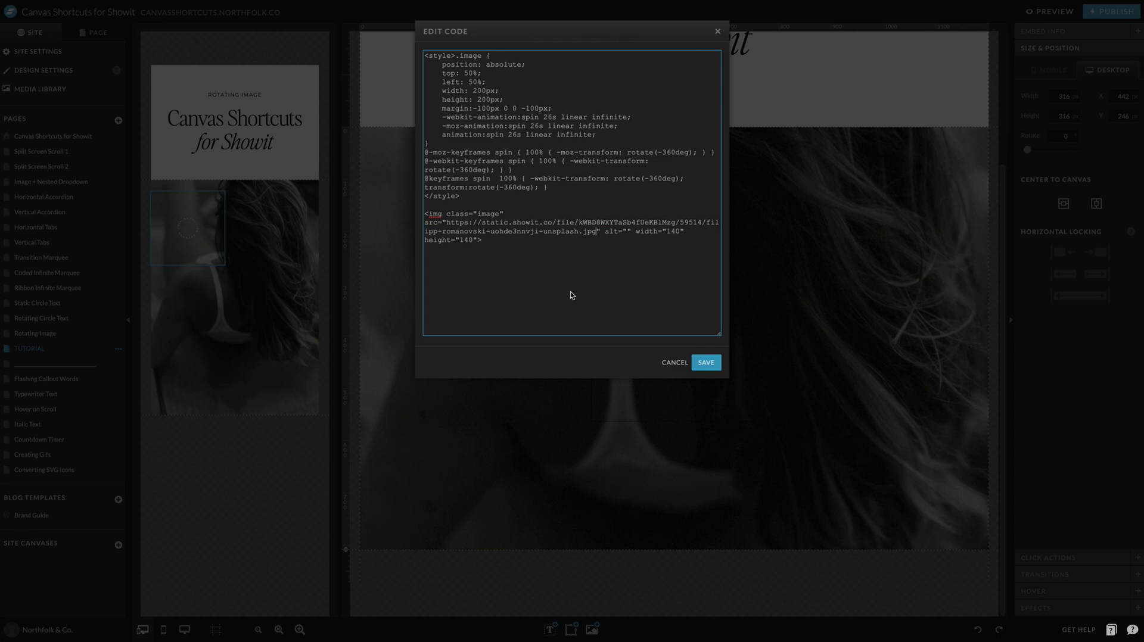
left_click(703, 363)
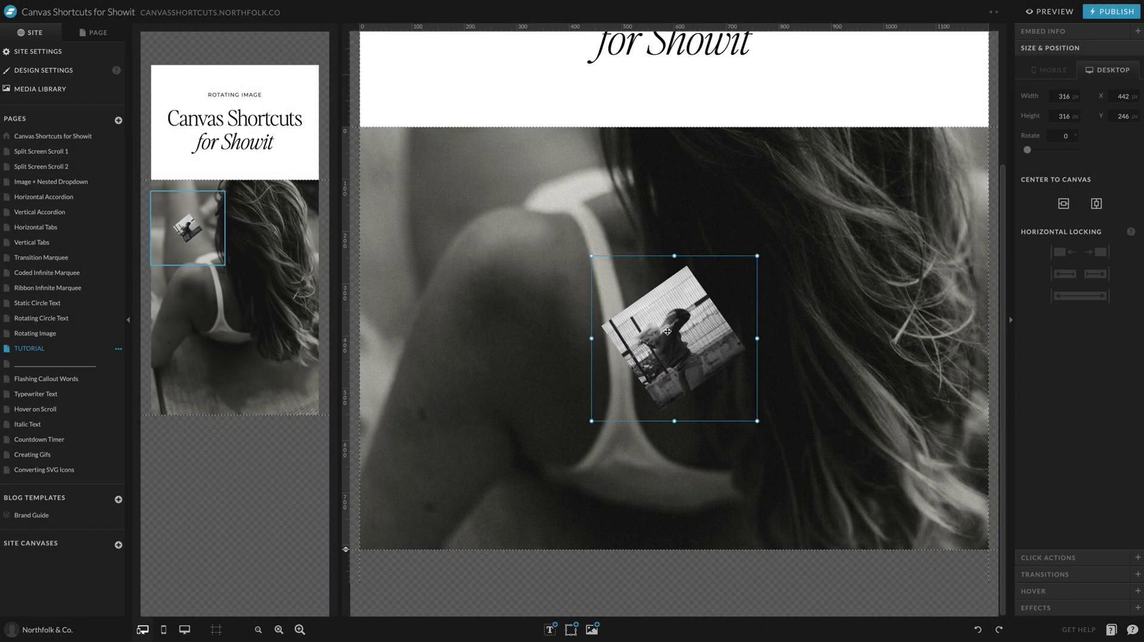
double_click(693, 387)
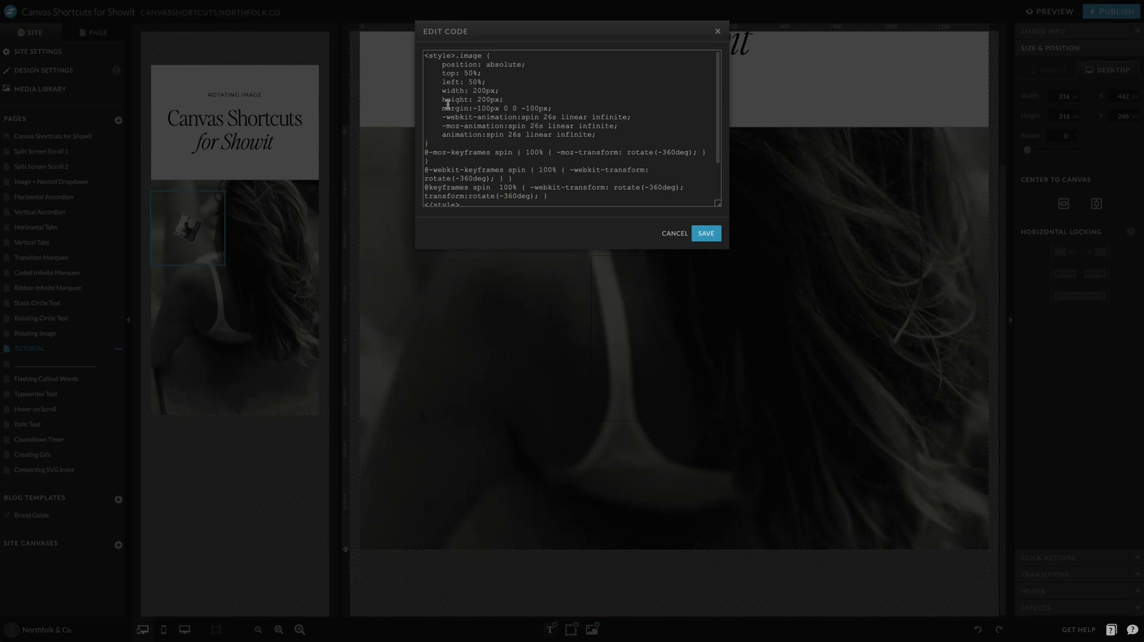
left_click(814, 211)
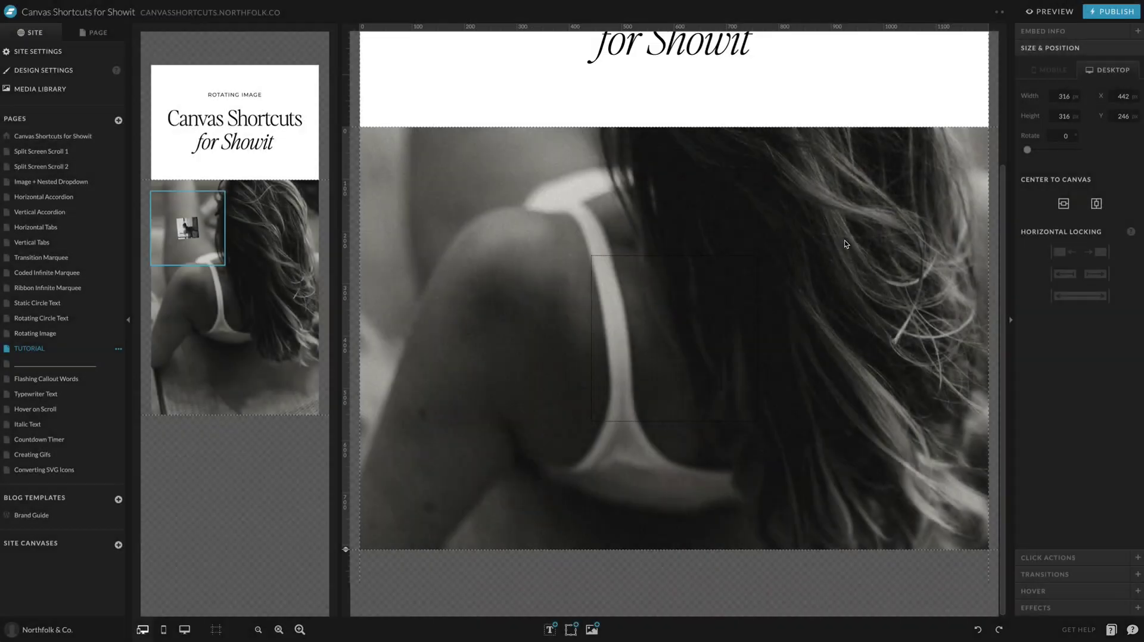
left_click(843, 299)
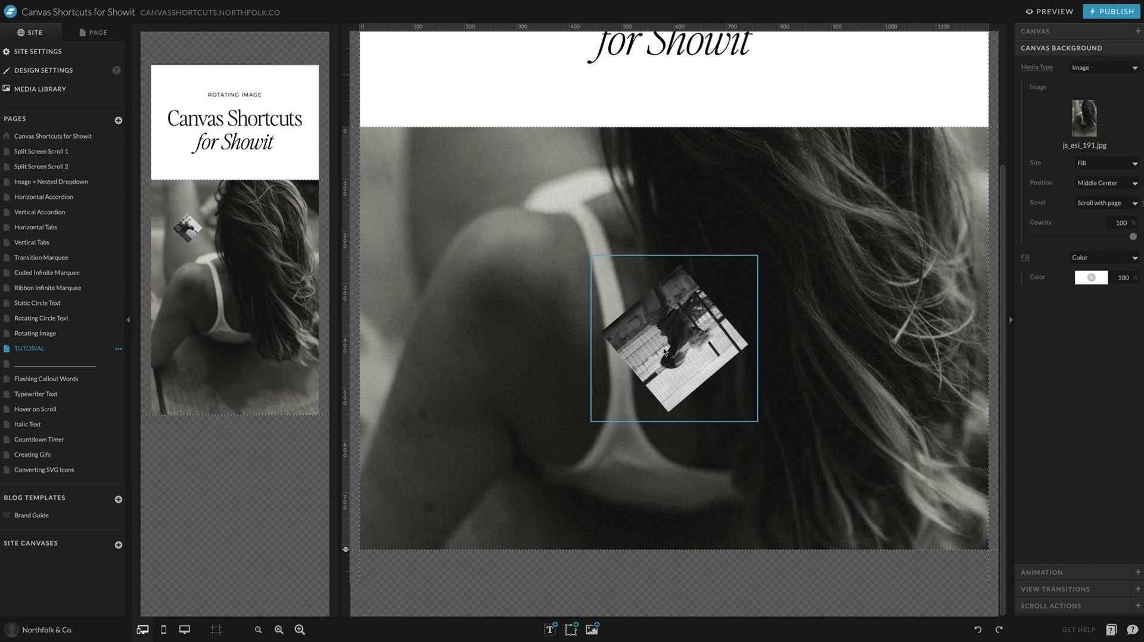
double_click(614, 374)
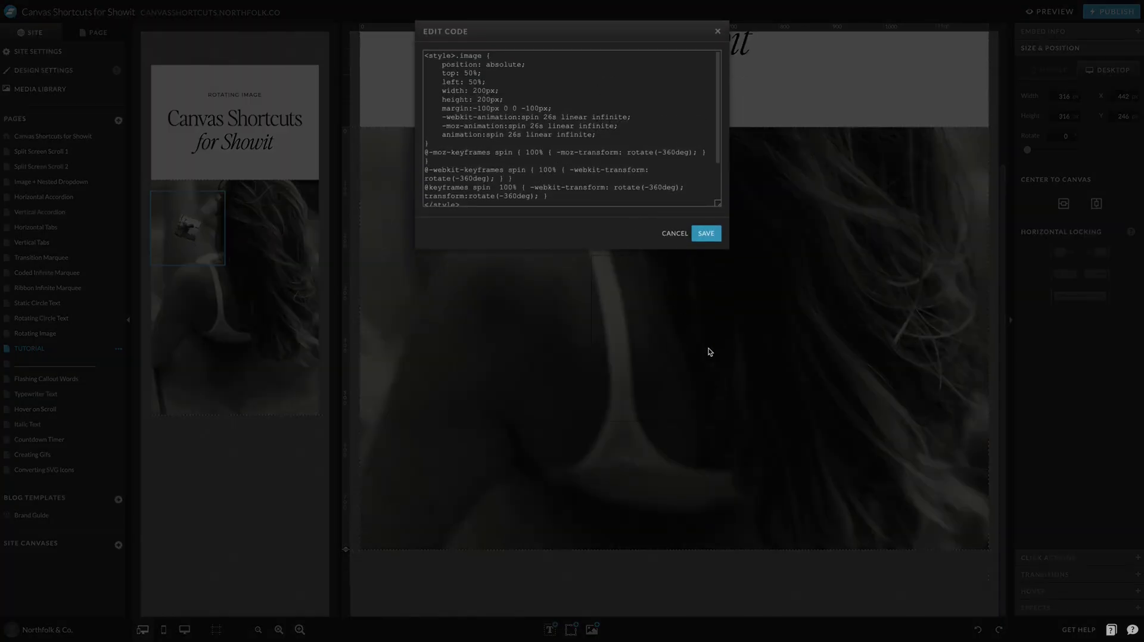
left_click(709, 352)
left_click(876, 317)
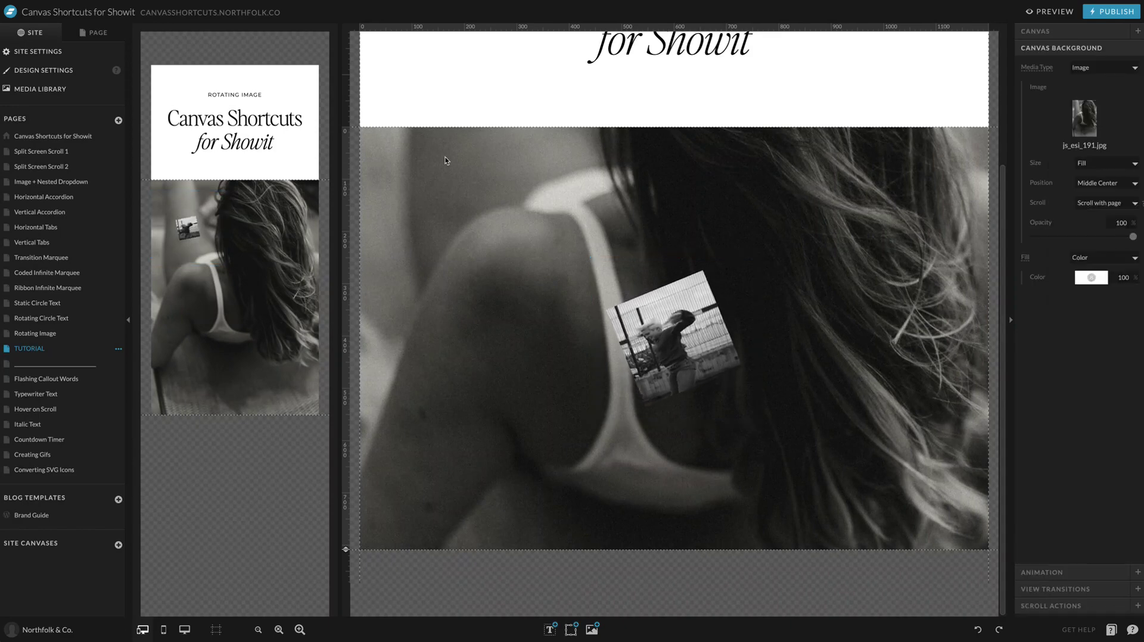
scroll(446, 161, "up", 3)
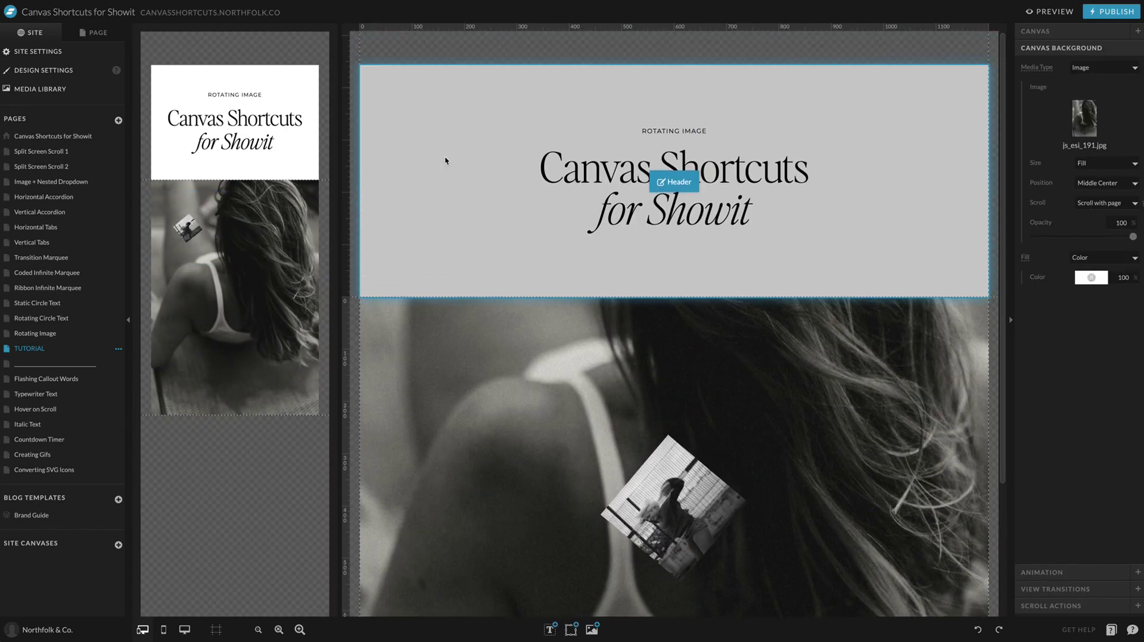